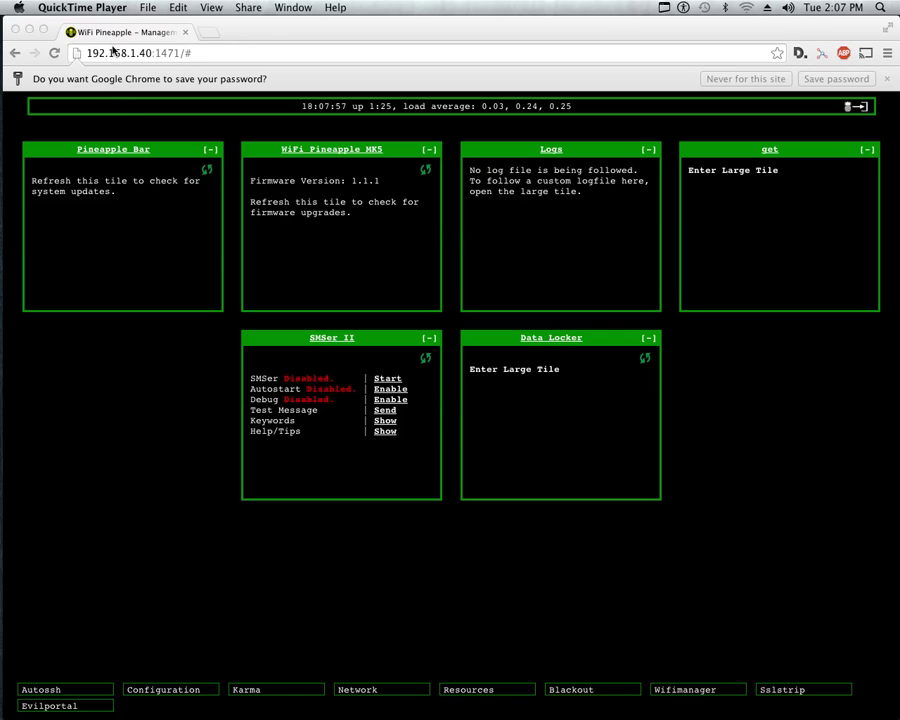
# Bring Chrome forward and open the Data Locker large tile with its File Tracker and Encrypt/Decrypt sections.
pyautogui.click(537, 339)
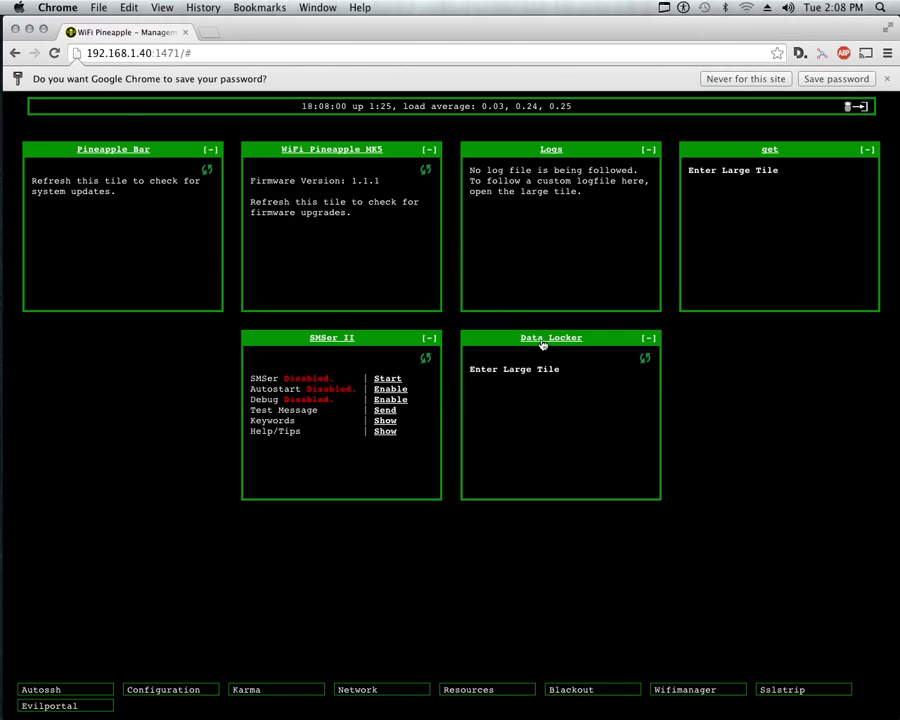
pyautogui.click(553, 340)
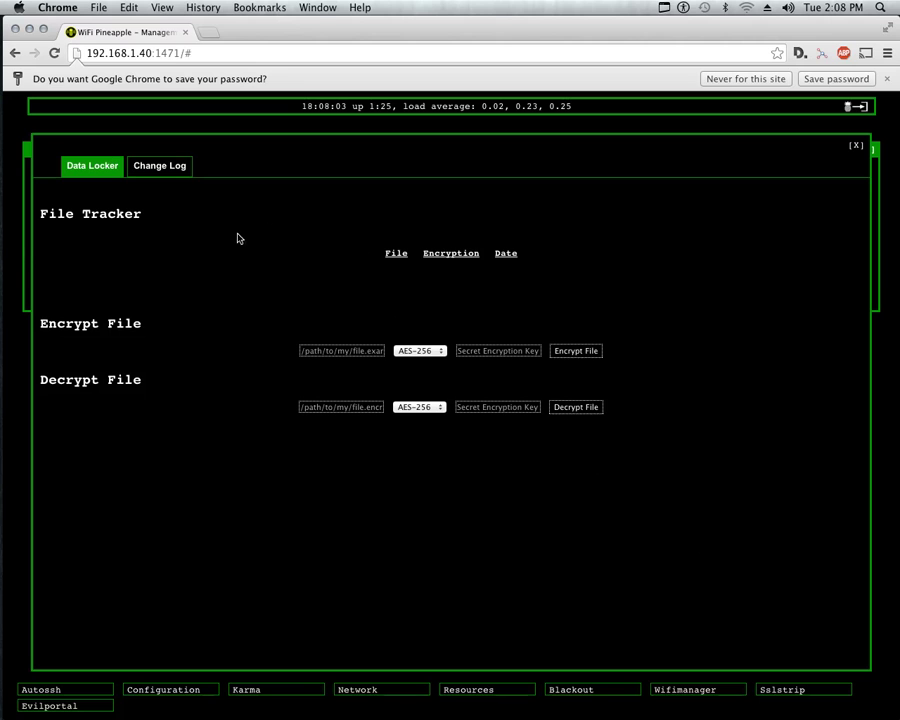
pyautogui.click(149, 172)
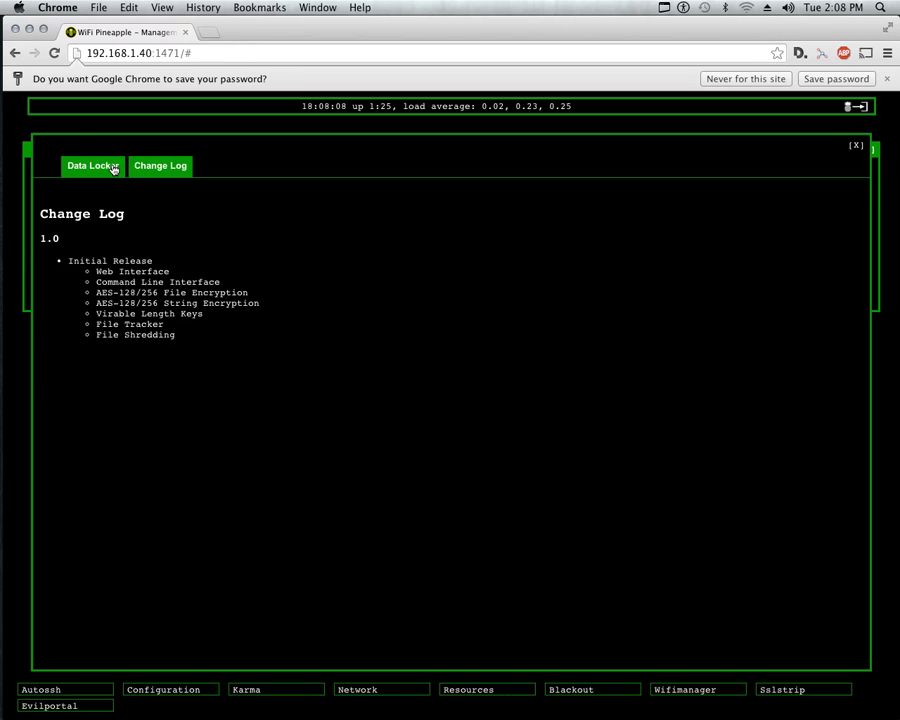
pyautogui.click(114, 168)
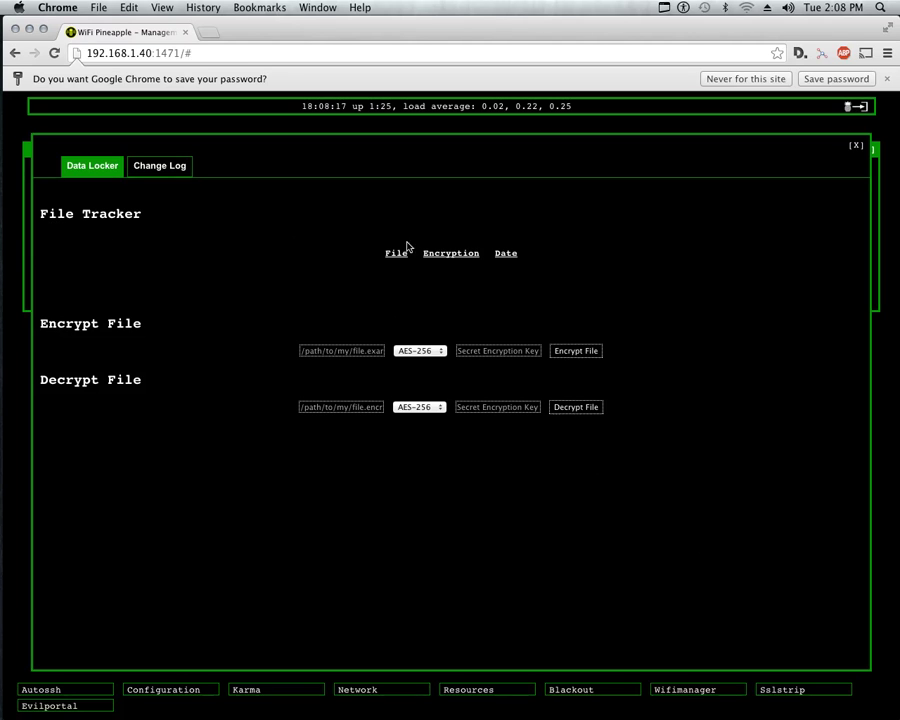
pyautogui.moveTo(635, 267); pyautogui.dragTo(259, 269)
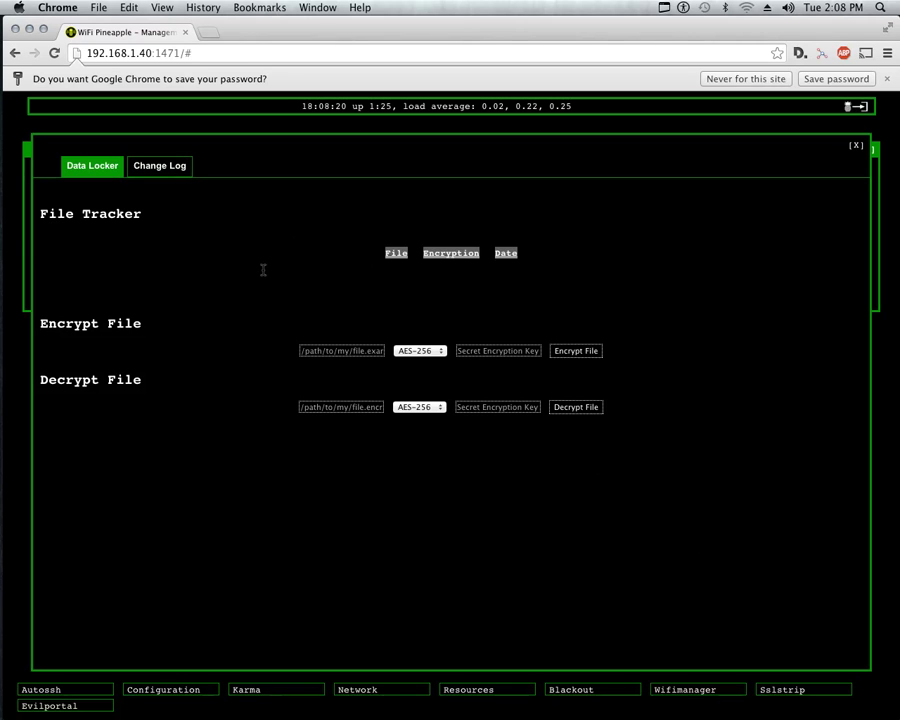
pyautogui.click(333, 281)
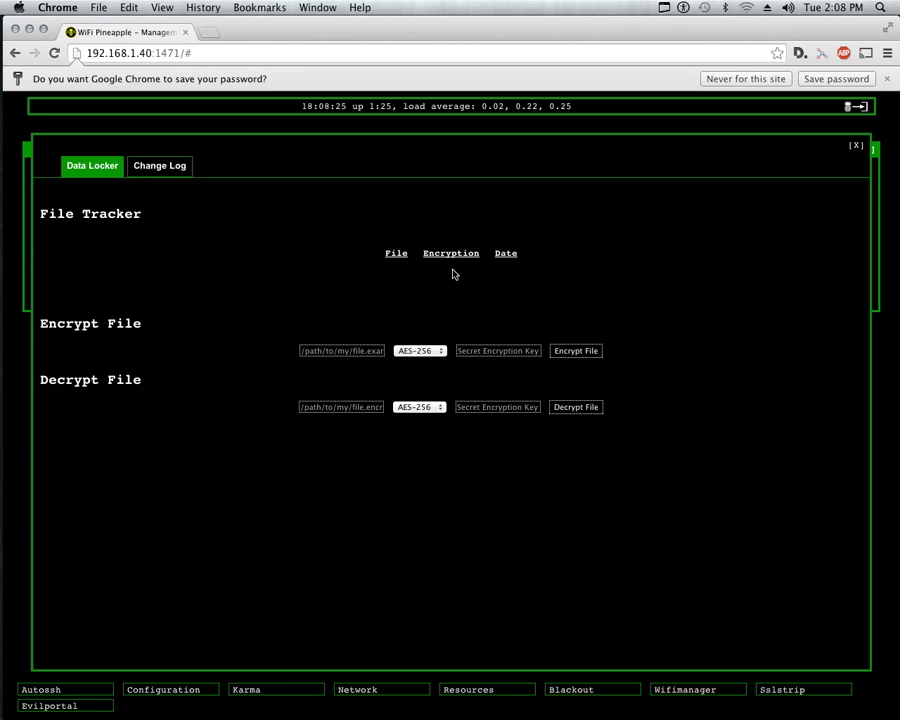
pyautogui.click(506, 254)
pyautogui.click(350, 351)
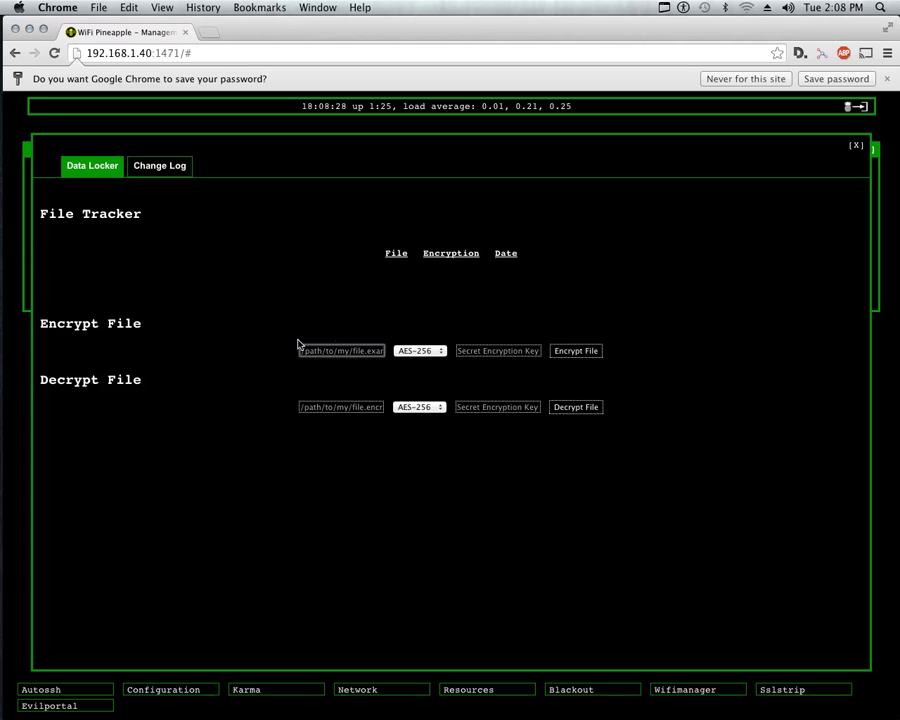
pyautogui.press('Tab')
pyautogui.click(370, 350)
pyautogui.click(166, 393)
pyautogui.click(342, 407)
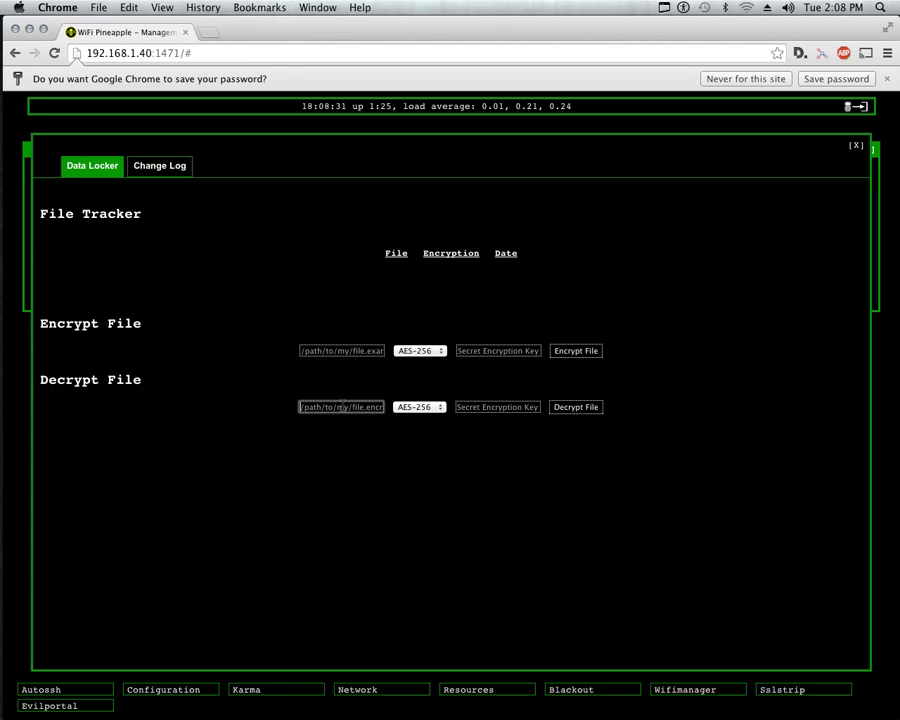
pyautogui.click(492, 407)
pyautogui.click(306, 407)
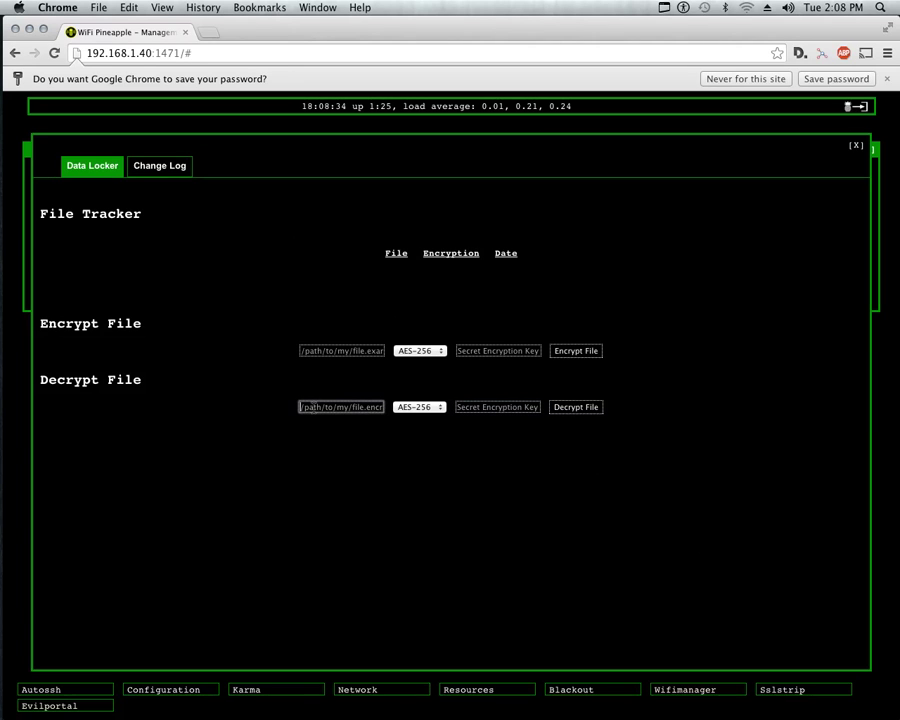
pyautogui.click(222, 295)
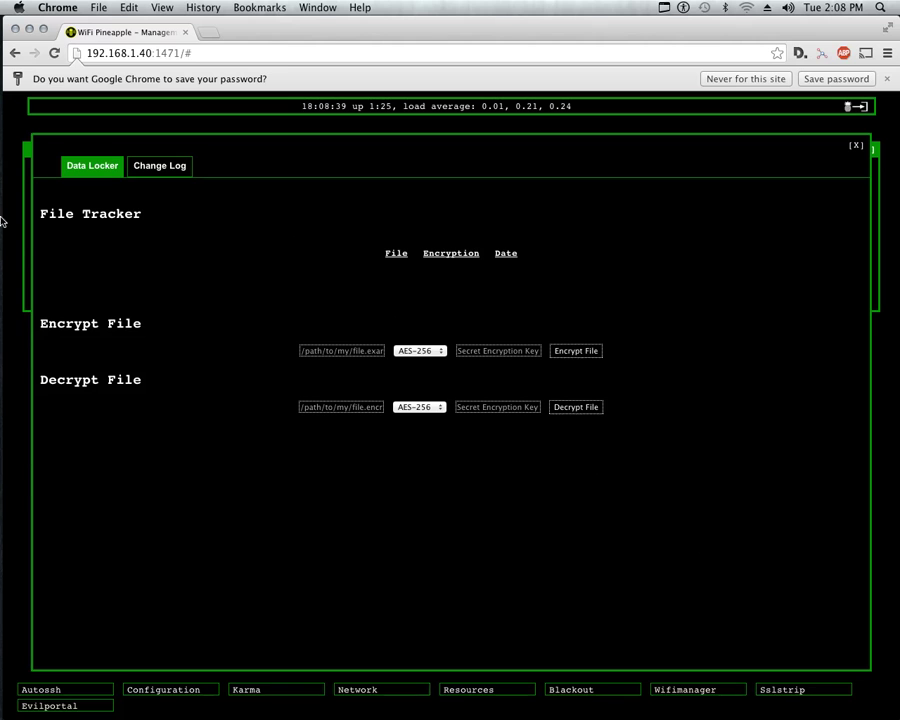
pyautogui.click(310, 350)
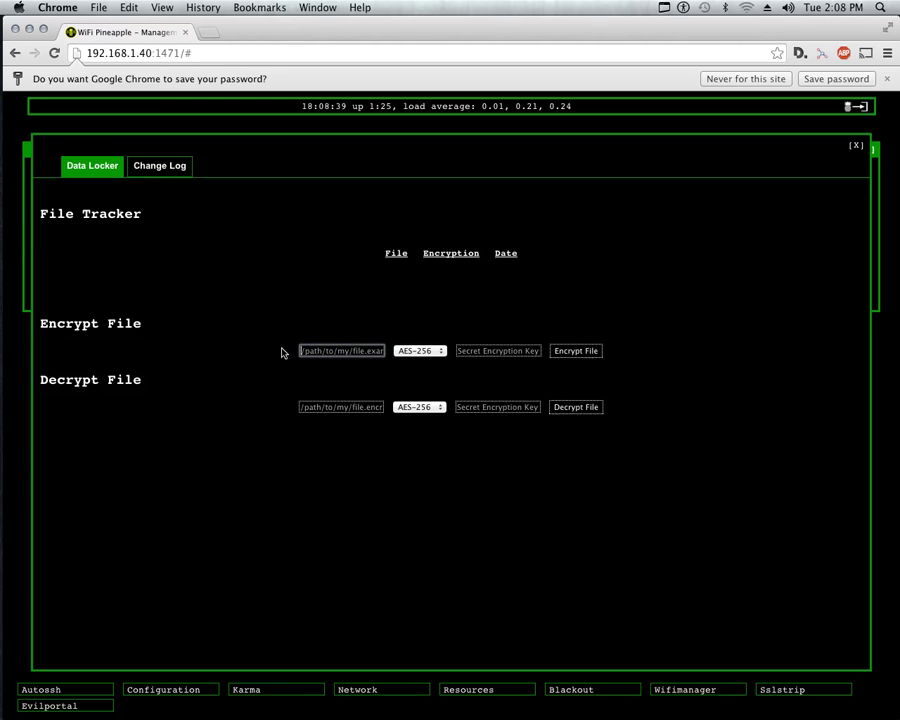
# In the Pineapple SSH terminal, clear the screen and list the home folder: datalocker.tar.gz and important.txt.
pyautogui.moveTo(3, 210)
pyautogui.click(26, 277)
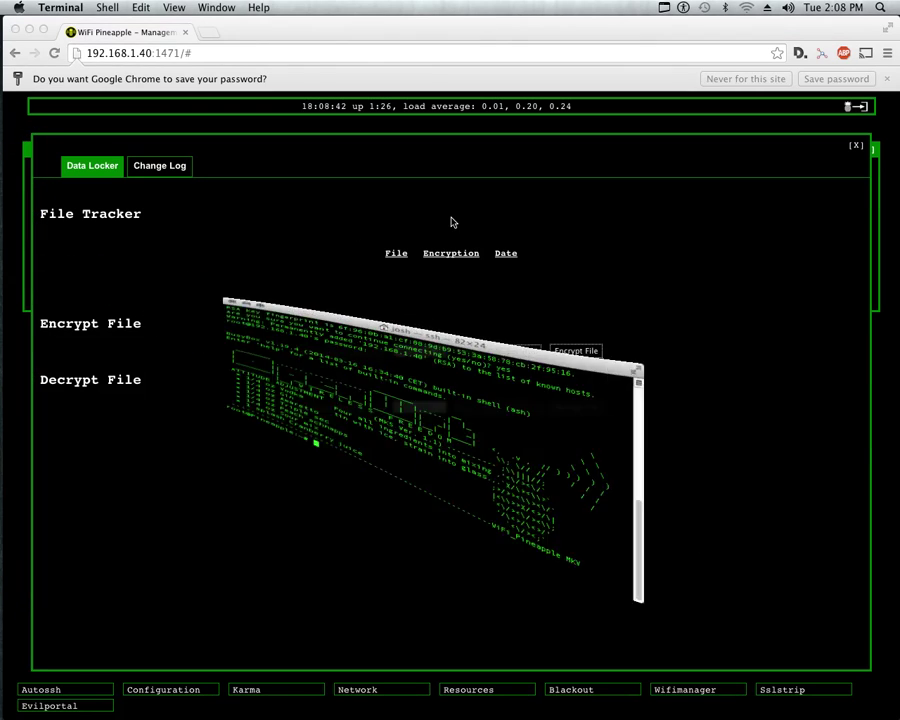
pyautogui.moveTo(597, 375); pyautogui.dragTo(605, 440)
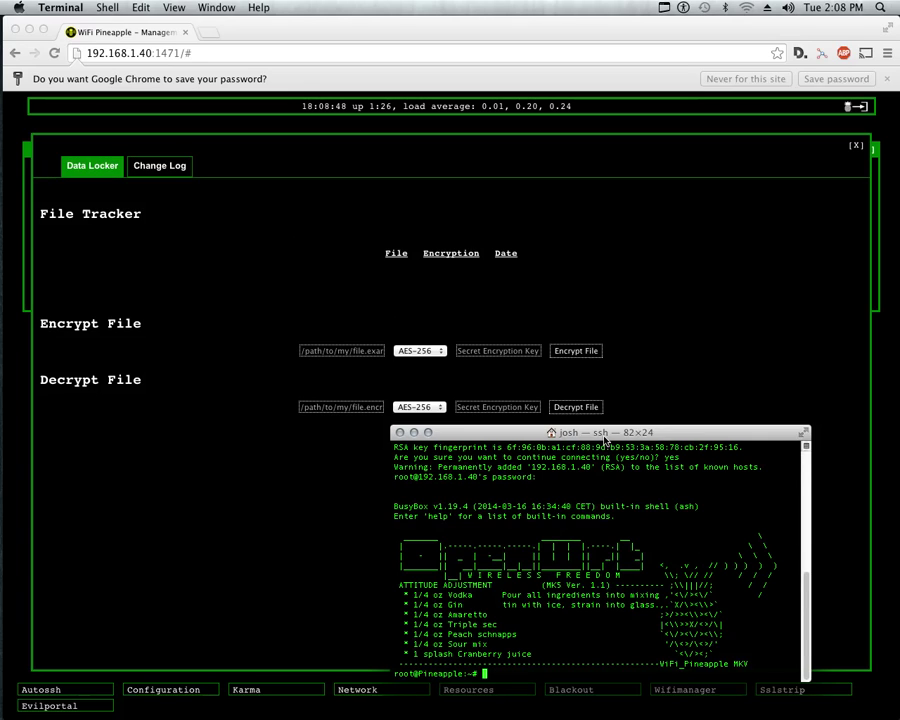
pyautogui.press('super+k')
pyautogui.press('Return')
pyautogui.write('ls')
pyautogui.press('Return')
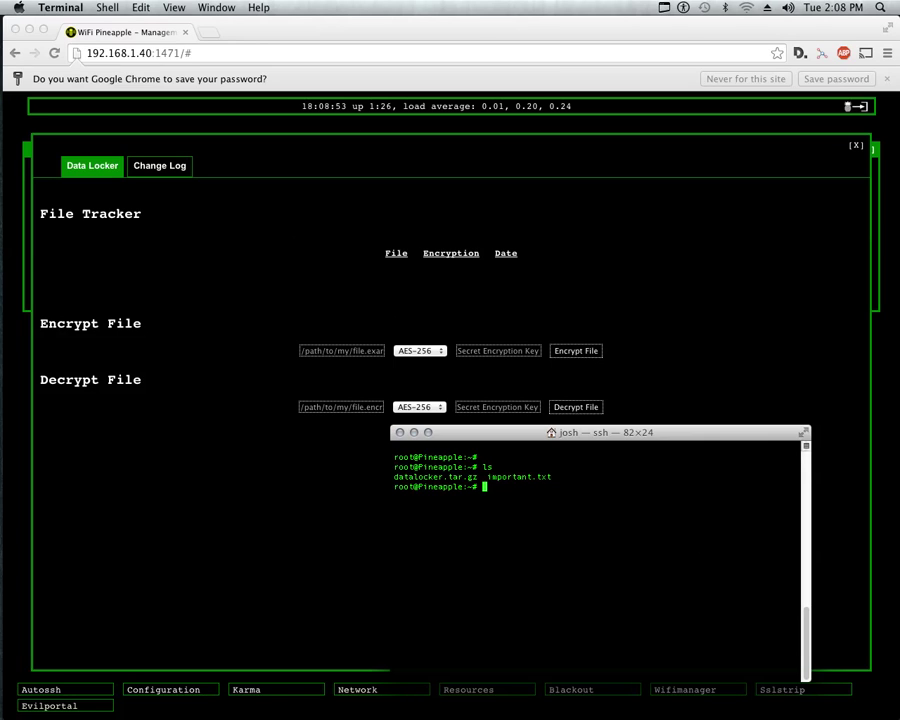
# Print important.txt with cat, showing its contents 'important'.
pyautogui.write('cat i')
pyautogui.press('Tab')
pyautogui.press('Return')
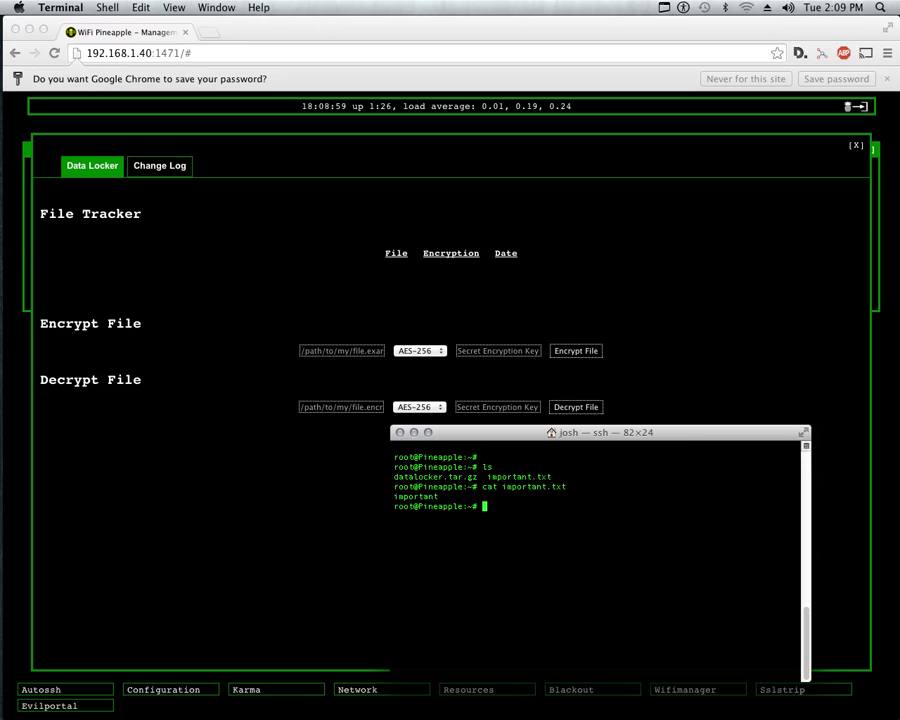
pyautogui.moveTo(409, 496); pyautogui.dragTo(438, 496)
pyautogui.click(563, 463)
# Enter /root/important.txt as the Encrypt File path, keeping AES-256 as the cipher.
pyautogui.click(340, 355)
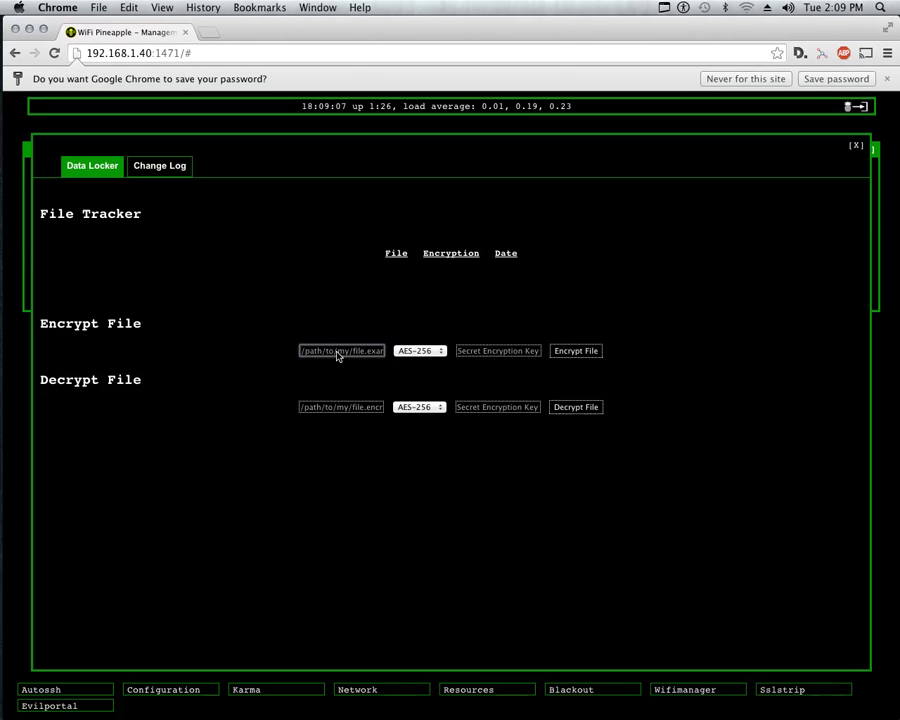
pyautogui.write('/root/important.txt')
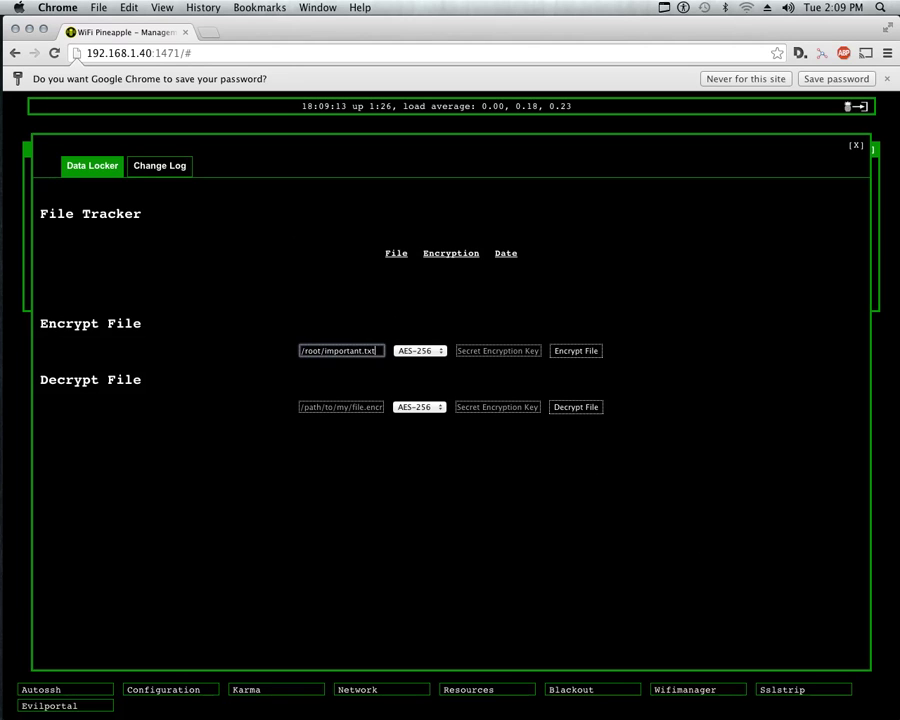
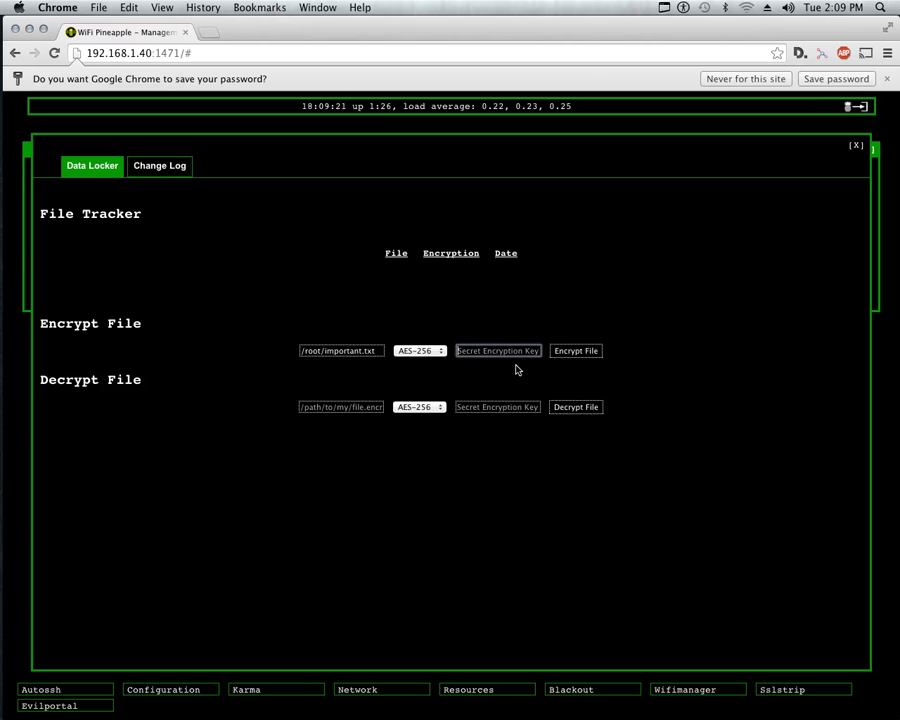
# Enter the secret encryption key for encrypting /root/important.txt with AES-256.
pyautogui.write('p')
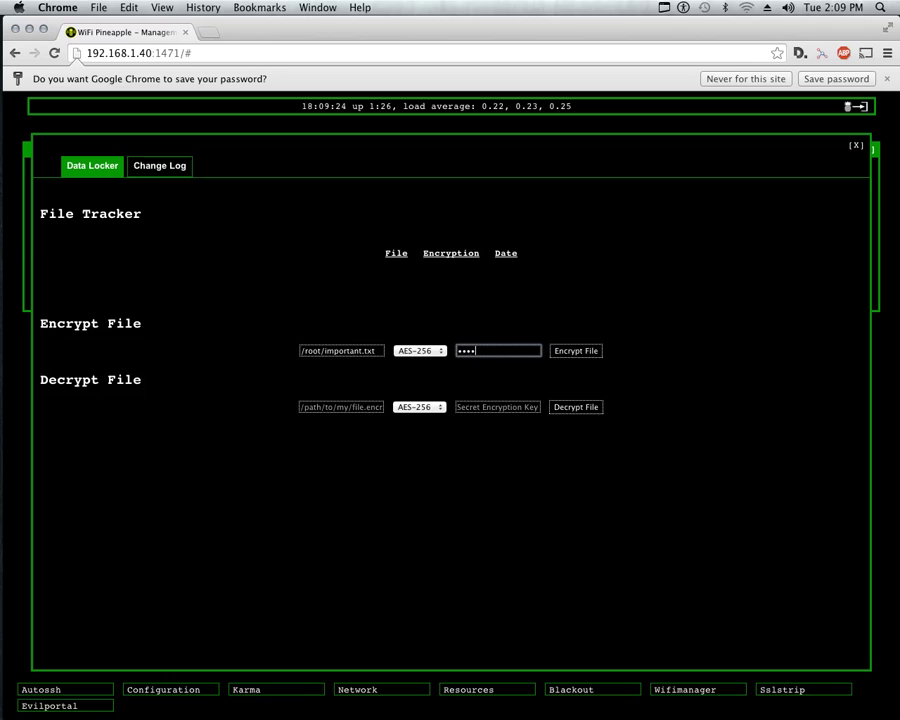
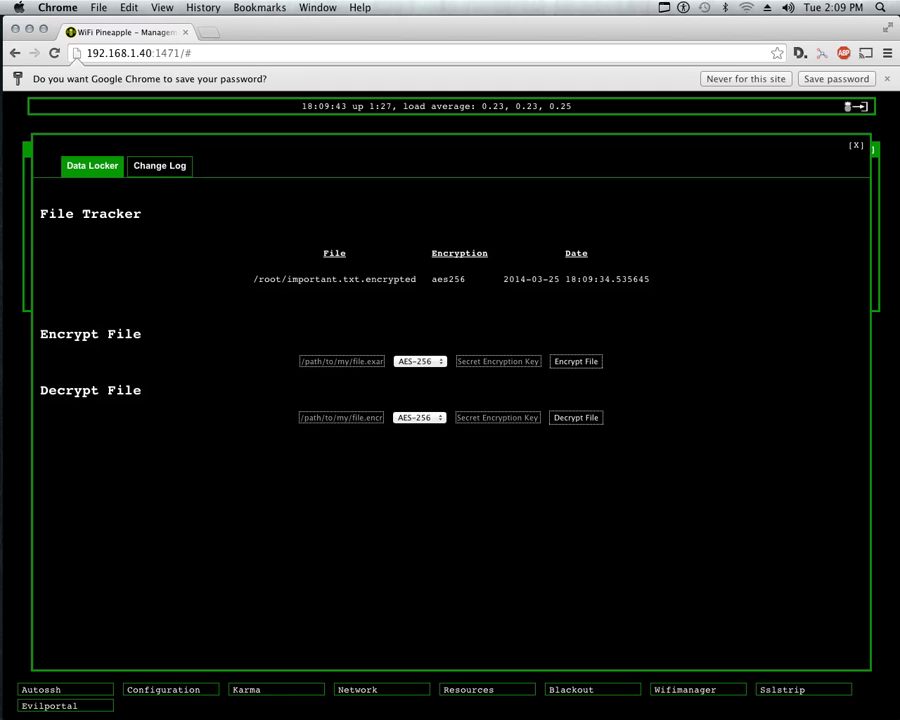
# Highlight the encrypted file's path, encryption type and date in the Data Locker tracker.
pyautogui.moveTo(417, 279); pyautogui.dragTo(253, 279)
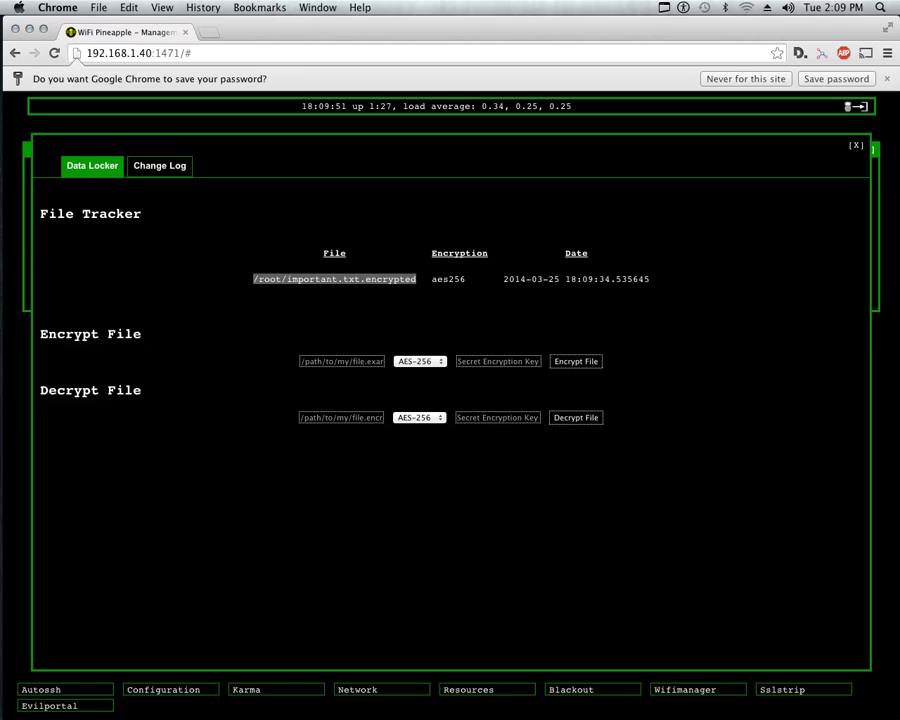
pyautogui.moveTo(430, 279); pyautogui.dragTo(650, 279)
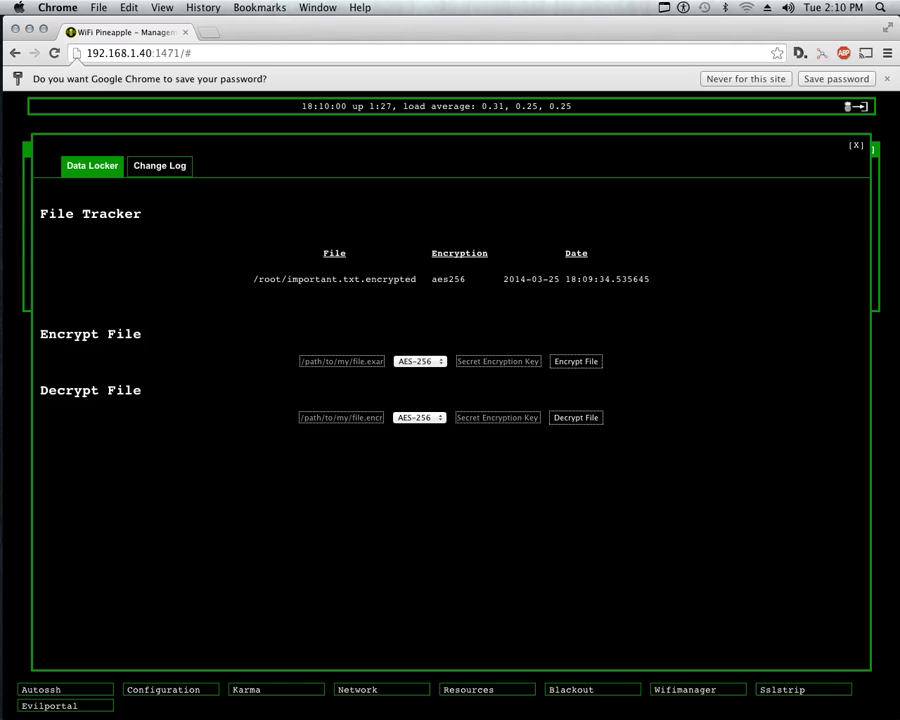
pyautogui.moveTo(3, 160)
pyautogui.click(20, 282)
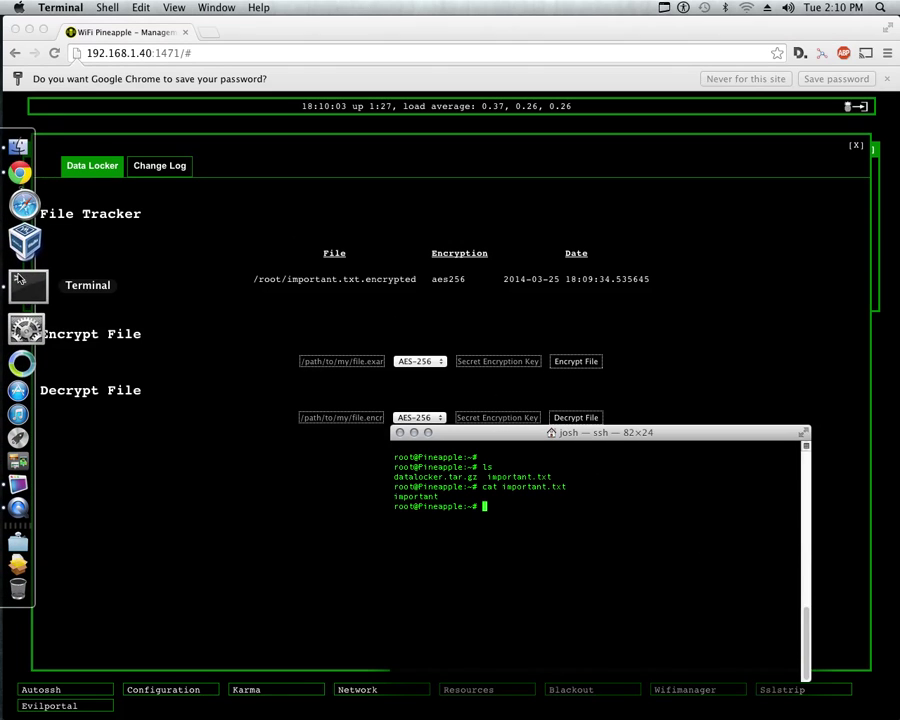
# In the Pineapple SSH terminal, run ls and cat important.txt.encrypted to reveal its ciphertext.
pyautogui.write('ls')
pyautogui.press('Return')
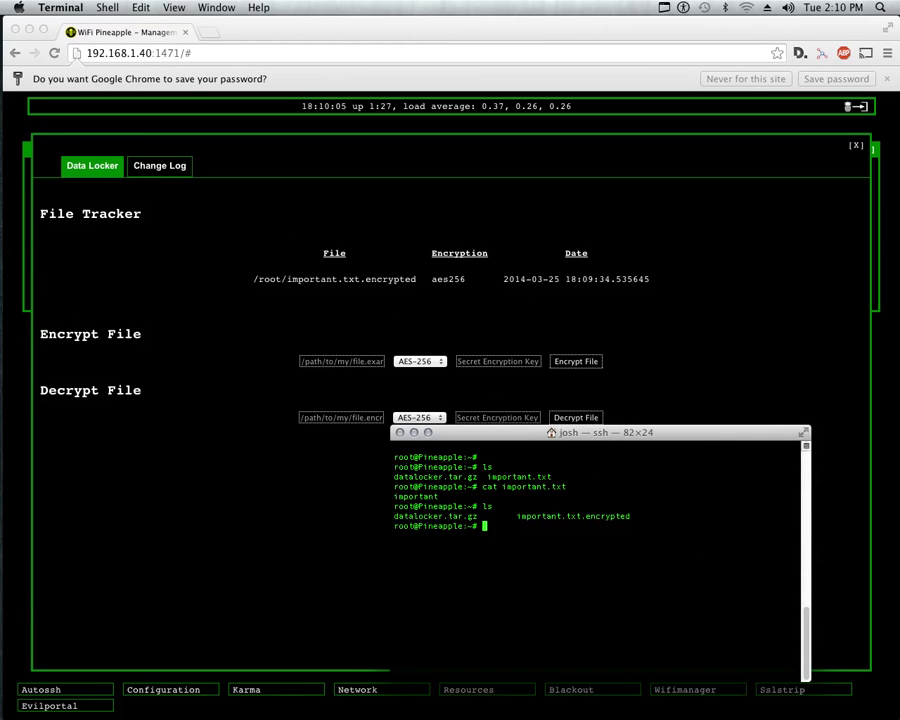
pyautogui.write('cat important.txt.encrypted')
pyautogui.press('Return')
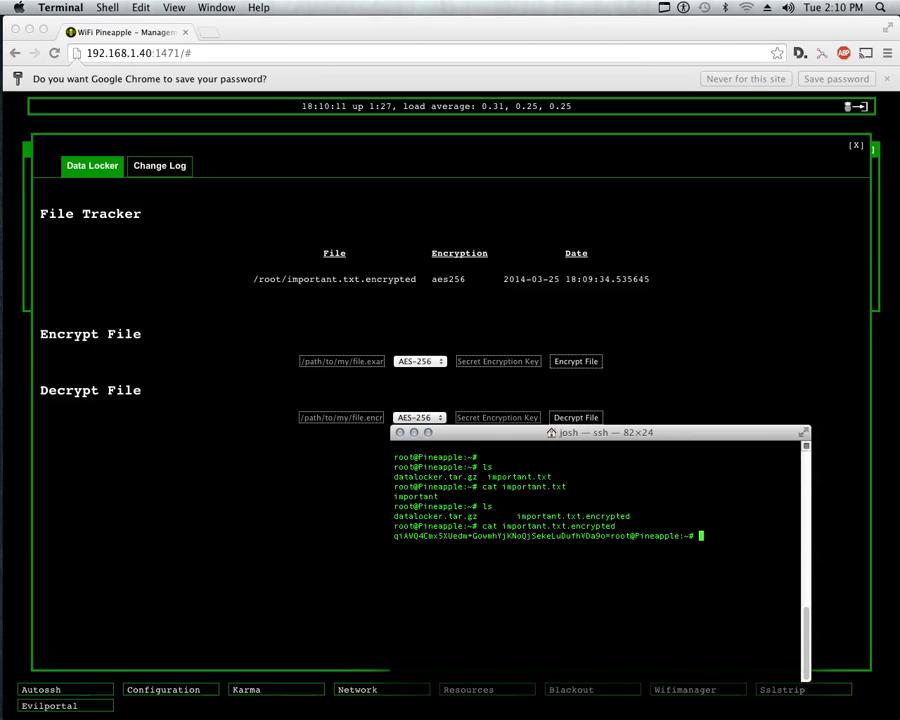
pyautogui.moveTo(614, 536); pyautogui.dragTo(394, 536)
pyautogui.click(394, 536)
# Return to the Data Locker page and start an empty Decrypt File path entry.
pyautogui.click(318, 436)
pyautogui.click(326, 418)
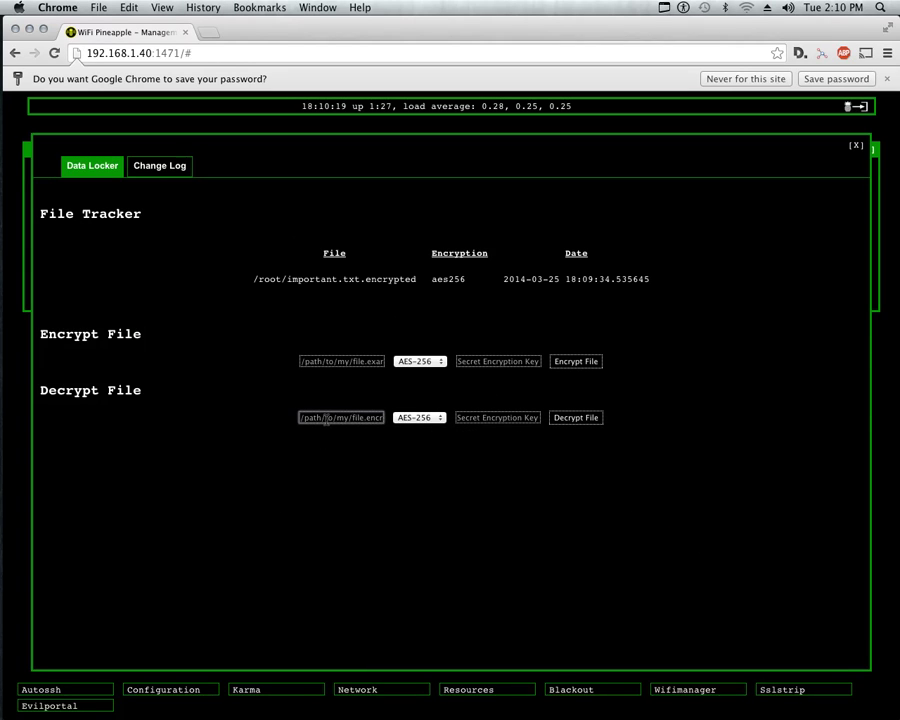
pyautogui.write('/')
pyautogui.press('BackSpace')
# Copy the path /root/important.txt.encrypted from the tracker into the Decrypt File path field.
pyautogui.moveTo(417, 279); pyautogui.dragTo(254, 279)
pyautogui.press('super+c')
pyautogui.rightClick(285, 280)
pyautogui.click(311, 285)
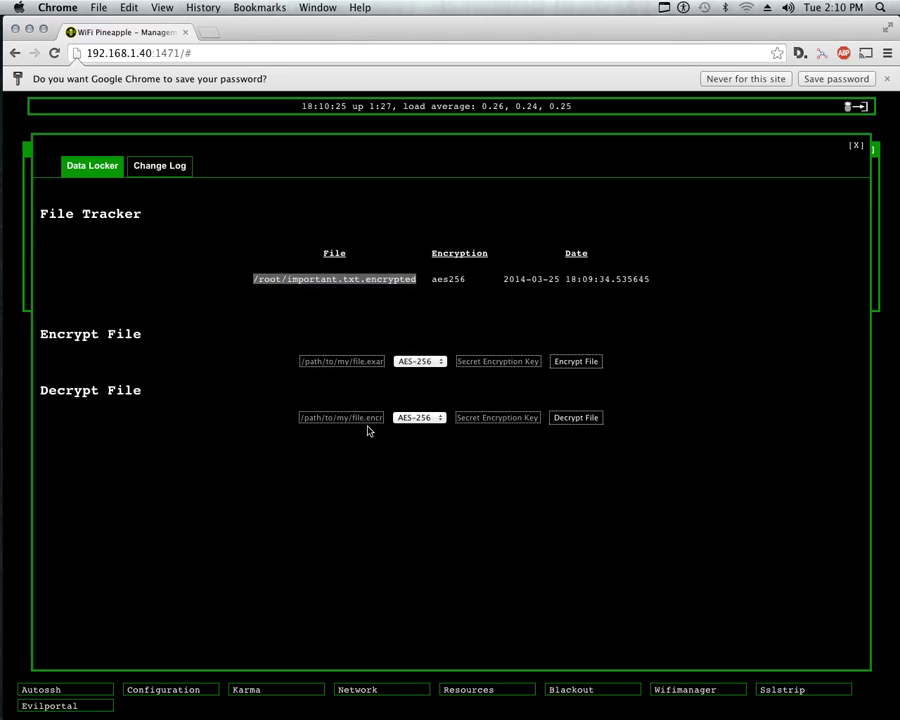
pyautogui.click(363, 417)
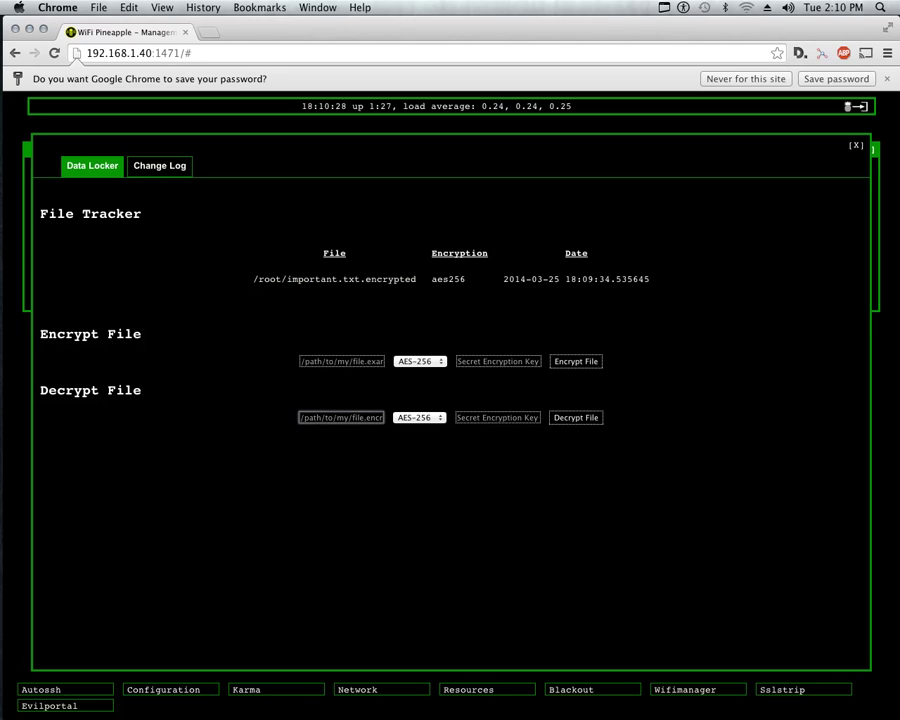
pyautogui.rightClick(342, 413)
pyautogui.click(448, 484)
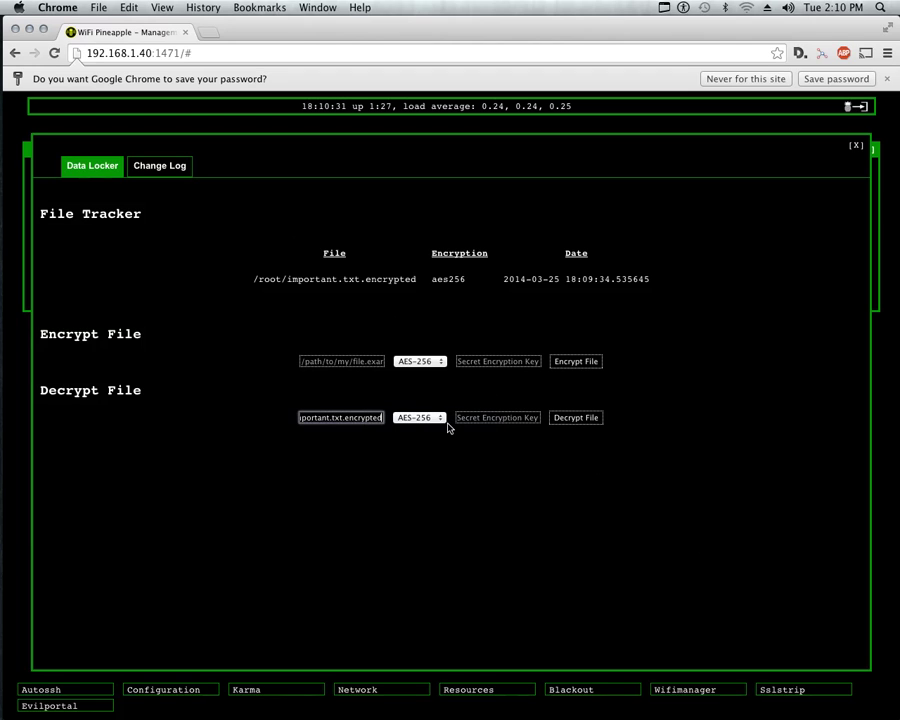
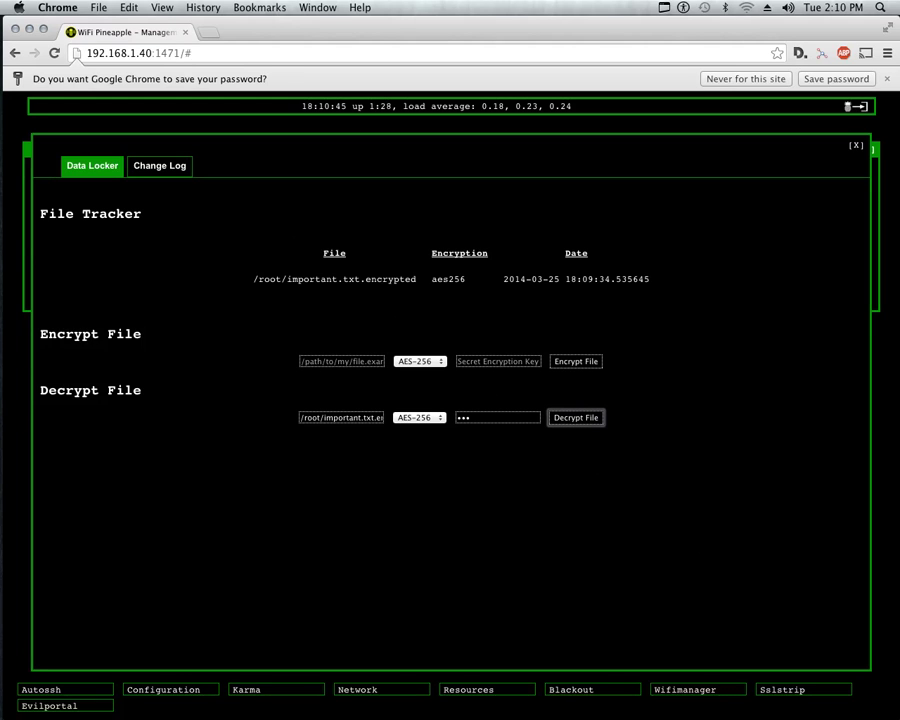
# Decrypt important.txt.encrypted with the key and refresh the Data Locker File Tracker.
pyautogui.press('Return')
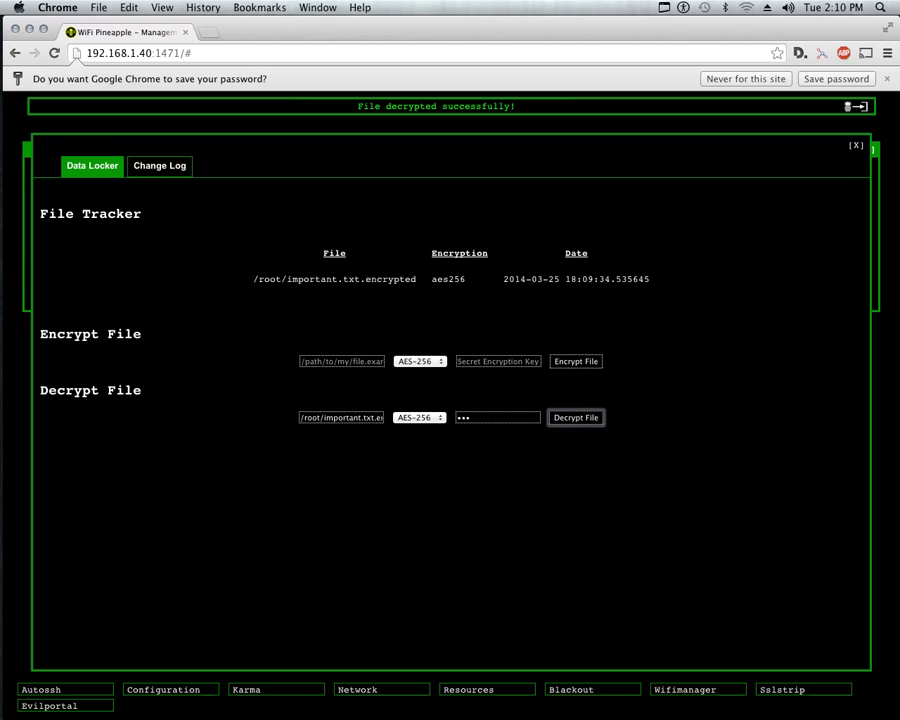
pyautogui.click(94, 177)
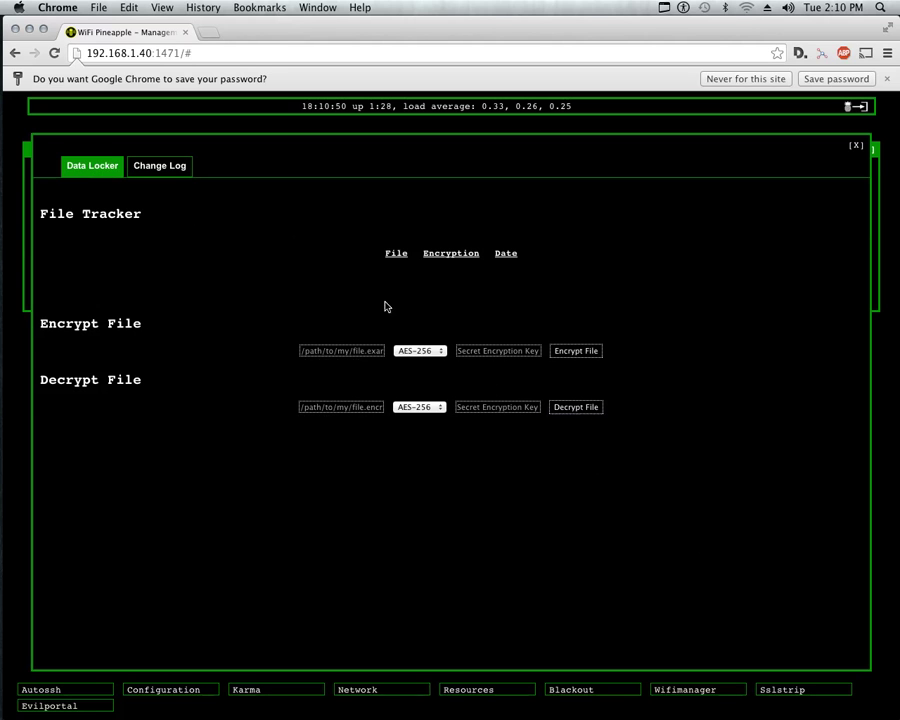
# Over SSH, run ls and cat important.txt to confirm it reads 'important'.
pyautogui.click(24, 284)
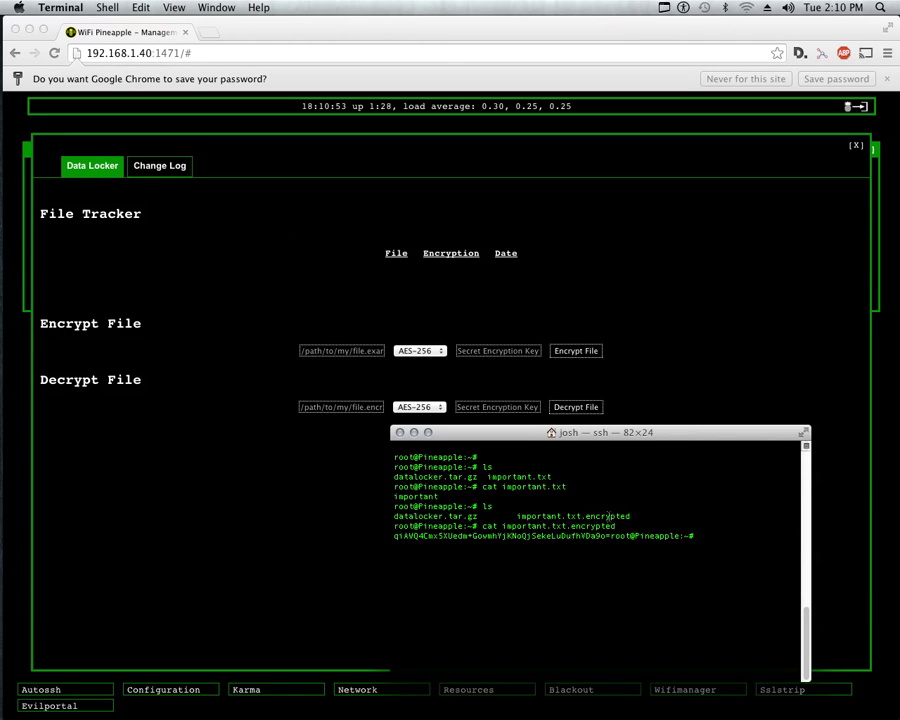
pyautogui.write('ls')
pyautogui.press('Return')
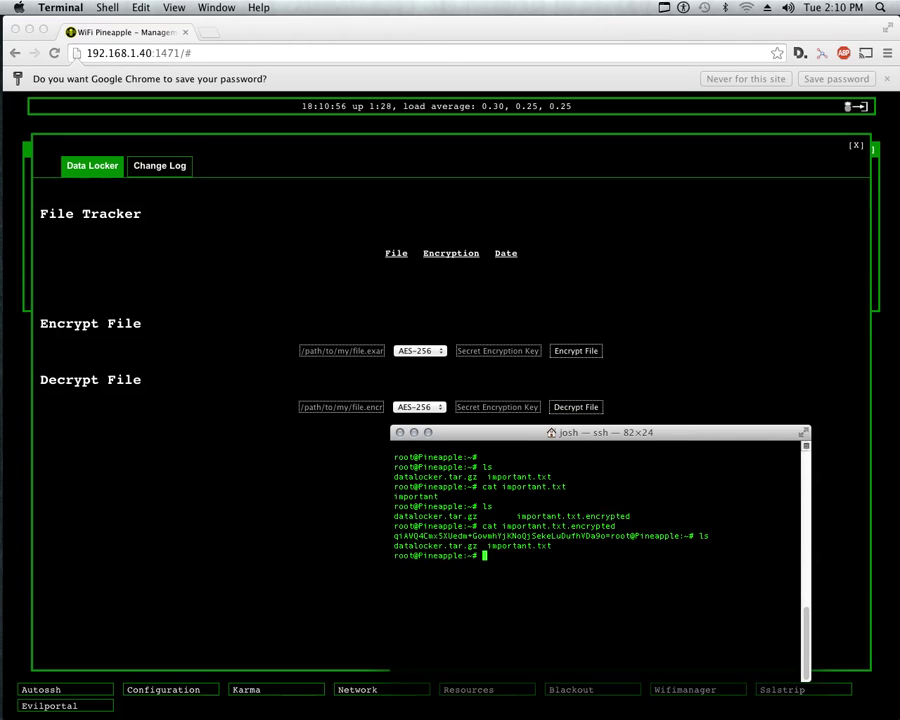
pyautogui.write('cat important.txt')
pyautogui.press('Return')
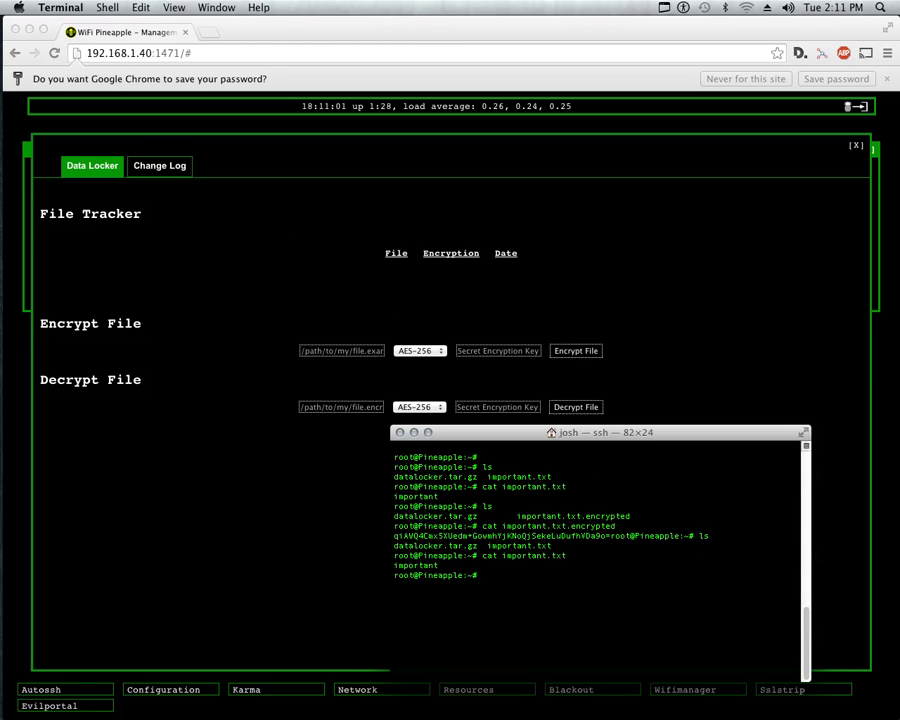
pyautogui.moveTo(437, 565); pyautogui.dragTo(394, 565)
pyautogui.click(394, 565)
# Run 'pineapple infsuion datalocker help', then recall it and start correcting the misspelled 'infsuion'.
pyautogui.write('pineapple infsuion ')
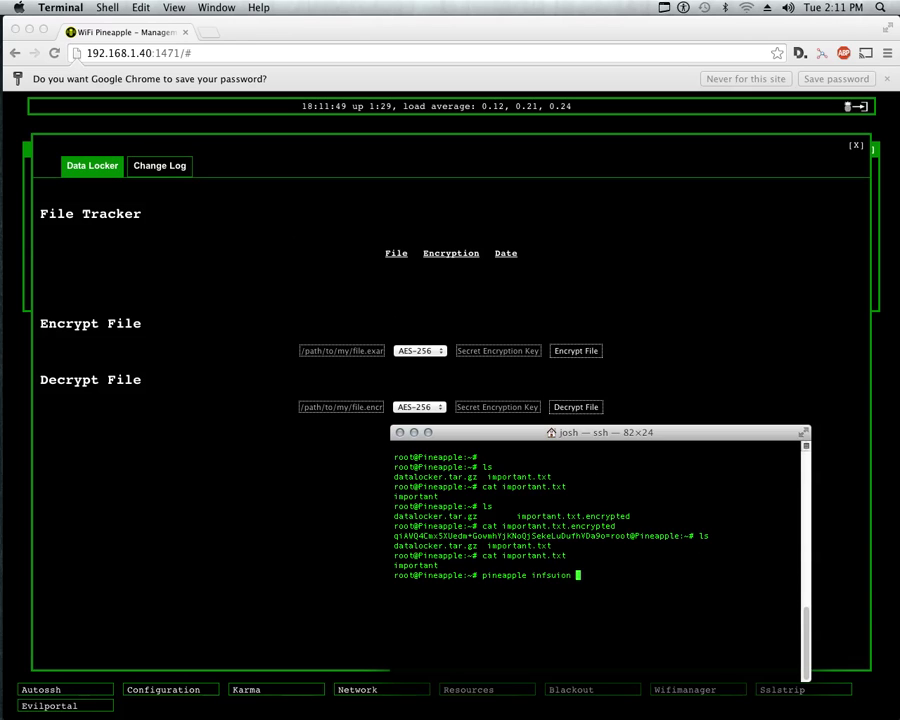
pyautogui.write('datalocker help')
pyautogui.press('Return')
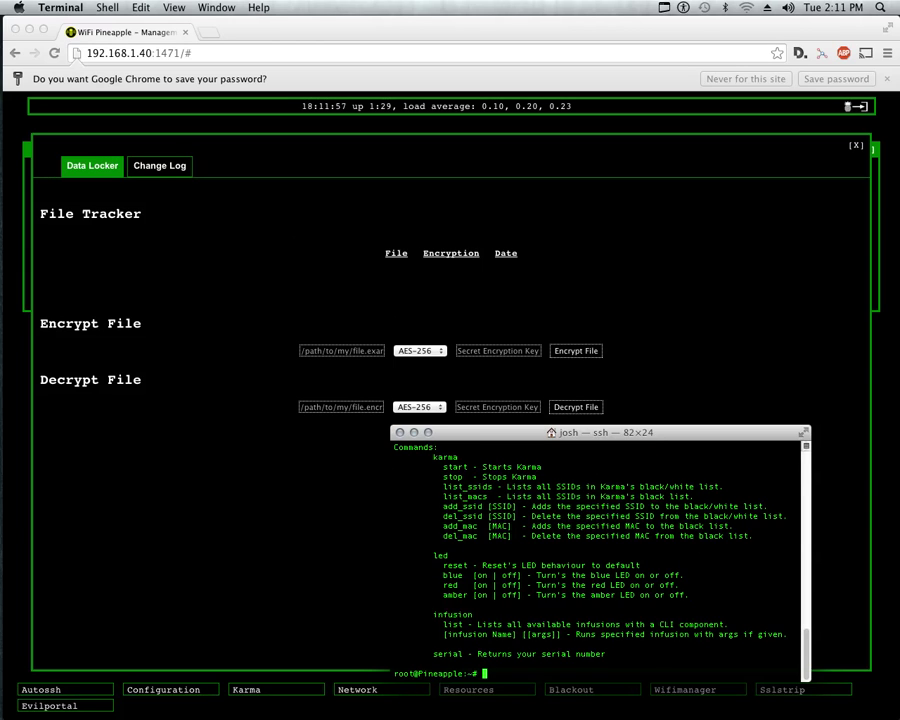
pyautogui.press('Up')
pyautogui.press('Left')
pyautogui.press('Left')
pyautogui.press('Left')
pyautogui.press('Left')
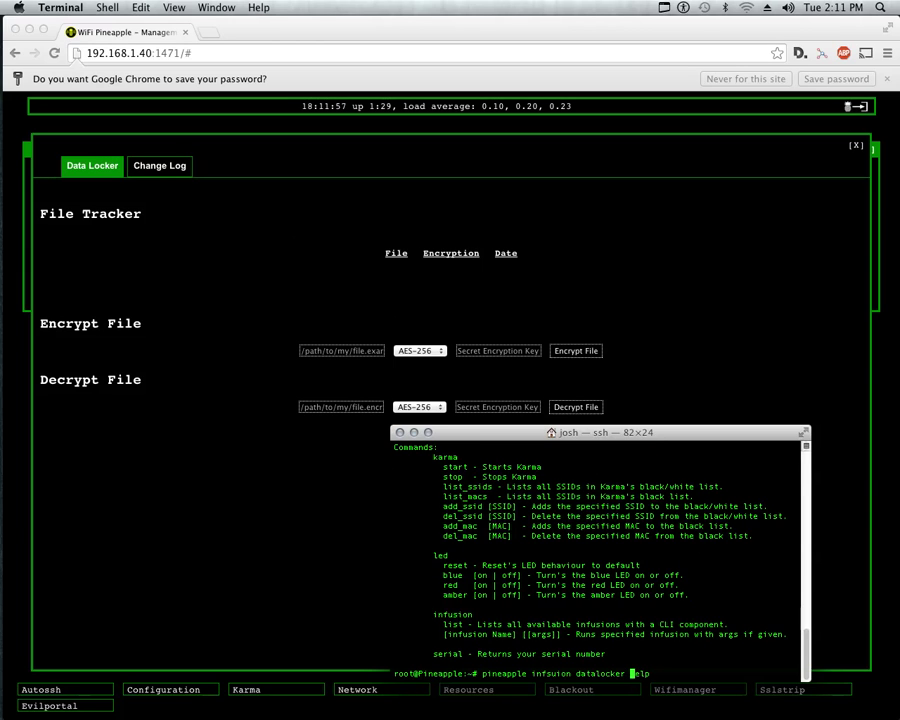
pyautogui.press('Left')
pyautogui.press('Left')
pyautogui.press('Left')
pyautogui.press('Left')
pyautogui.press('Left')
pyautogui.press('Left')
pyautogui.press('Left')
pyautogui.press('Left')
pyautogui.press('Left')
pyautogui.press('Left')
pyautogui.press('Left')
pyautogui.press('Left')
pyautogui.press('Left')
pyautogui.press('Left')
pyautogui.press('Left')
pyautogui.press('Left')
pyautogui.press('Right')
pyautogui.press('Right')
pyautogui.press('Right')
pyautogui.press('Right')
pyautogui.press('Right')
pyautogui.press('Right')
pyautogui.press('Left')
pyautogui.press('Left')
pyautogui.press('Left')
pyautogui.press('Left')
pyautogui.press('BackSpace')
pyautogui.press('BackSpace')
# Run 'pineapple infusion datalocker help' and highlight the encryptfile, decryptfile, encryptstring and decryptstring lines.
pyautogui.write('us')
pyautogui.press('Return')
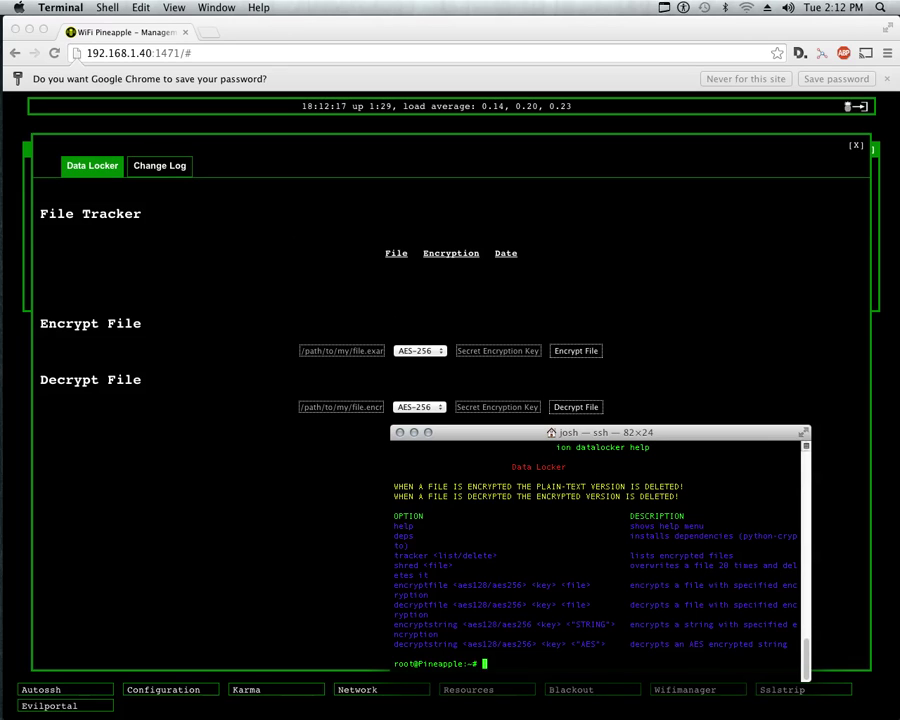
pyautogui.moveTo(448, 605); pyautogui.dragTo(394, 585)
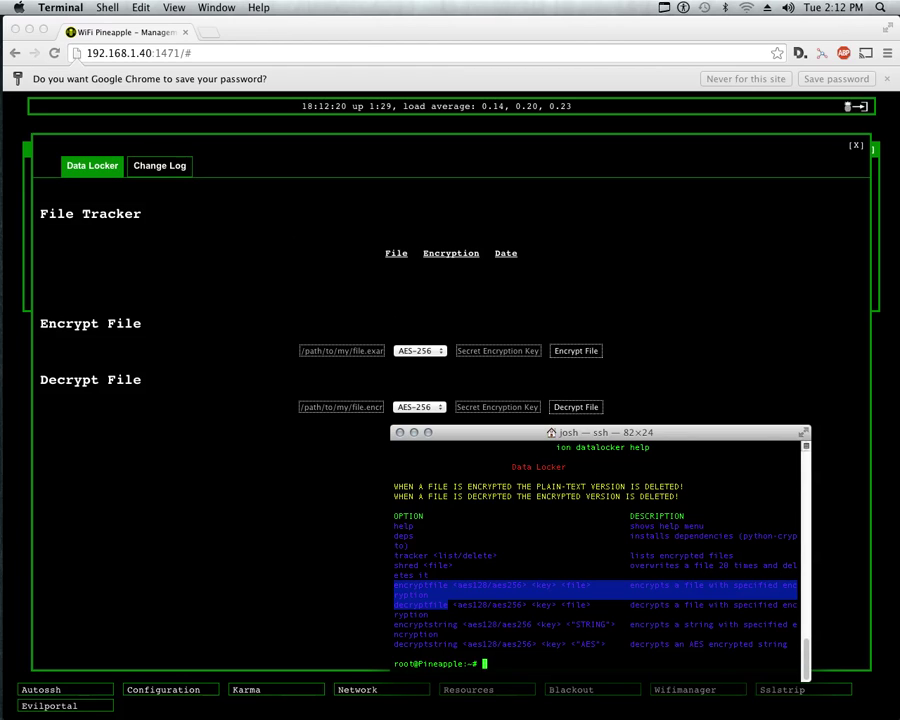
pyautogui.moveTo(394, 625); pyautogui.dragTo(797, 644)
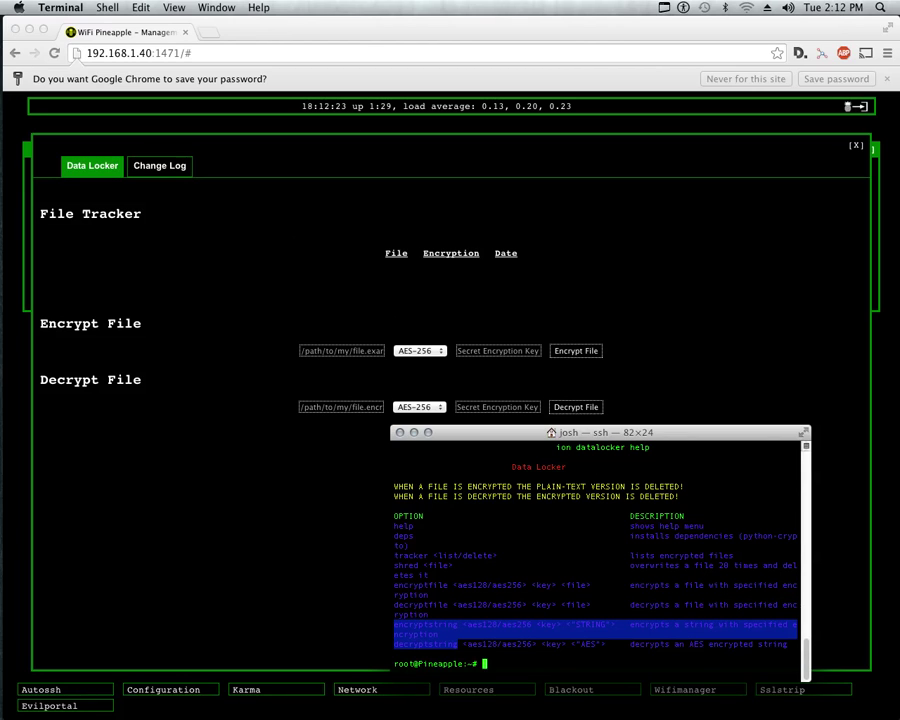
pyautogui.click(600, 644)
# Clear the SSH session, then move and resize the Terminal window to 118×32.
pyautogui.press('super+k')
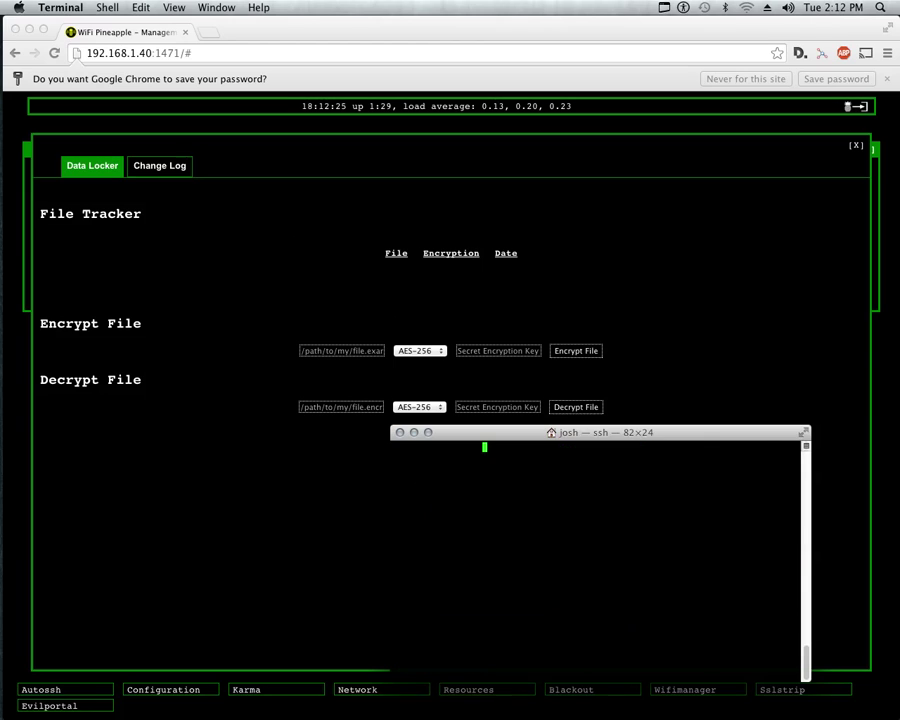
pyautogui.moveTo(500, 432); pyautogui.dragTo(291, 287)
pyautogui.moveTo(597, 533); pyautogui.dragTo(777, 614)
pyautogui.press('super+k')
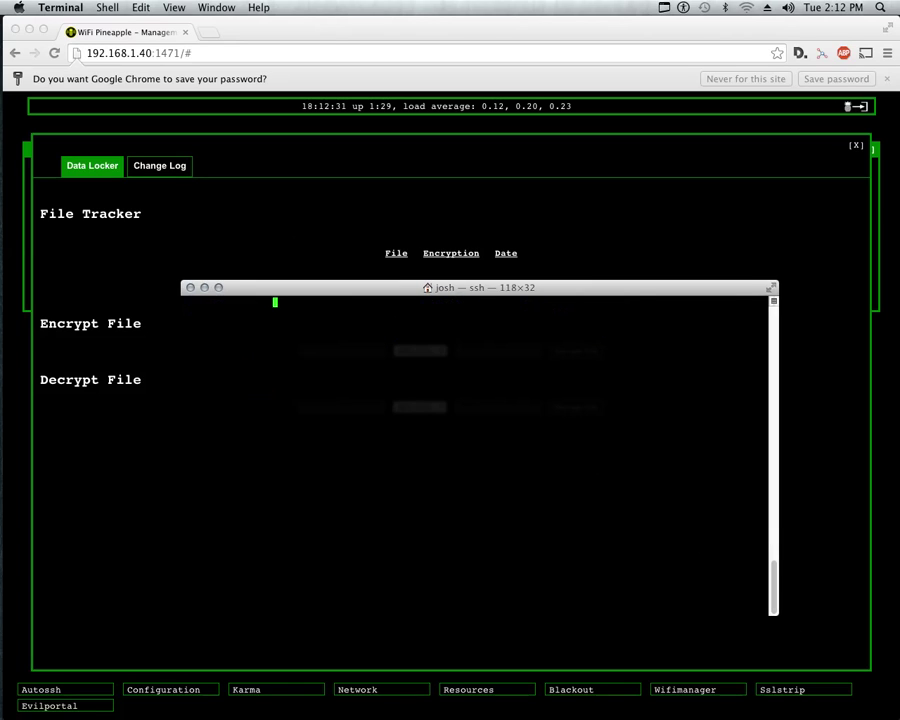
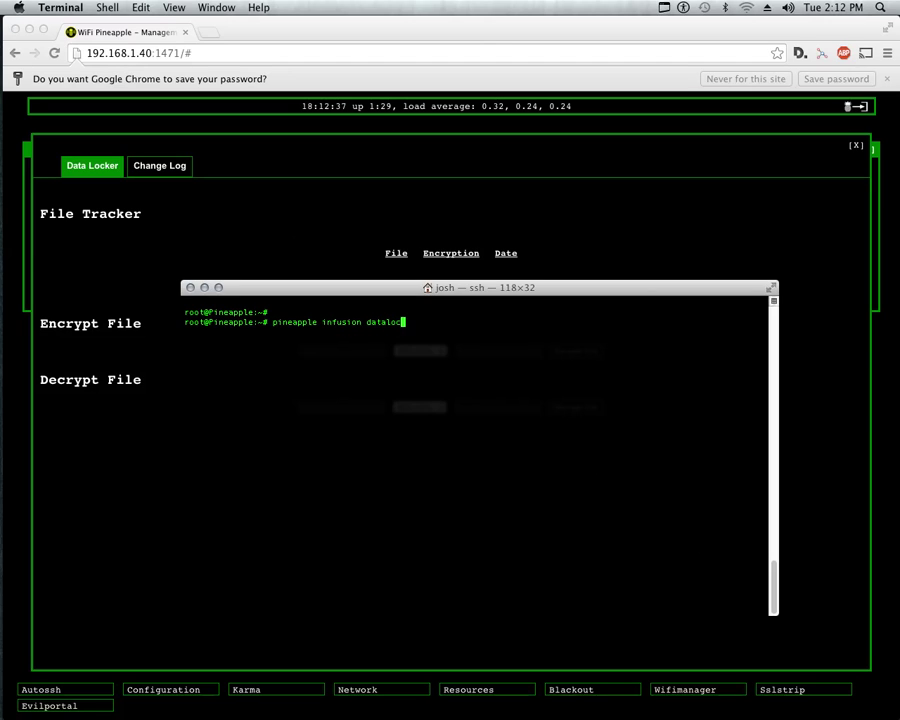
# Encrypt /root/important.txt with aes256 and a passphrase using Data Locker, then start typing 'pineapple infusion tracker list'.
pyautogui.write('ker encry')
pyautogui.write('ptfile ae')
pyautogui.write('ptfile aes256 ')
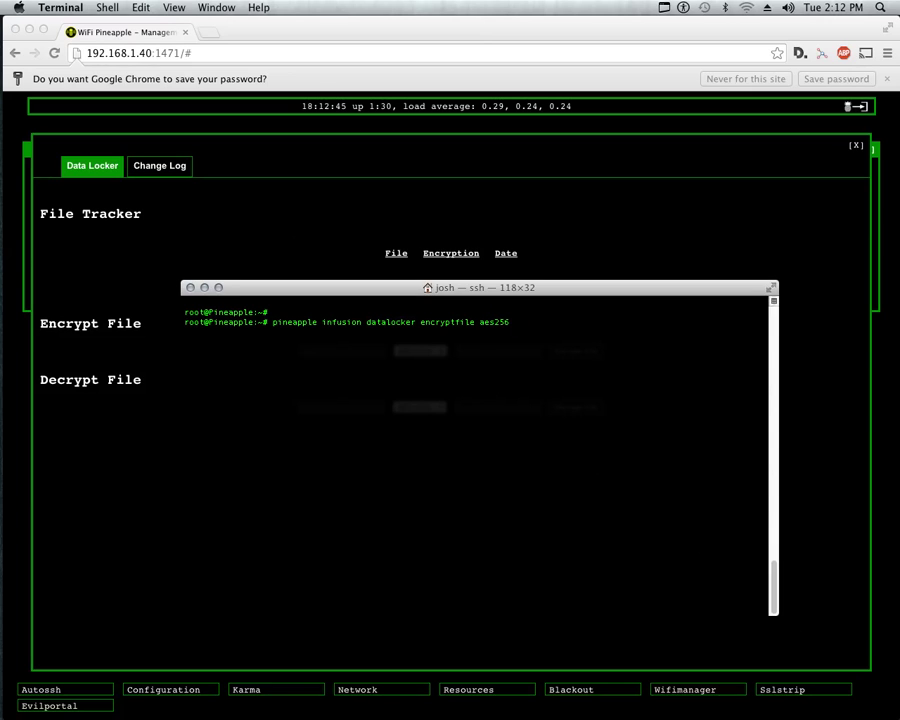
pyautogui.write('secret /root/import')
pyautogui.press('Tab')
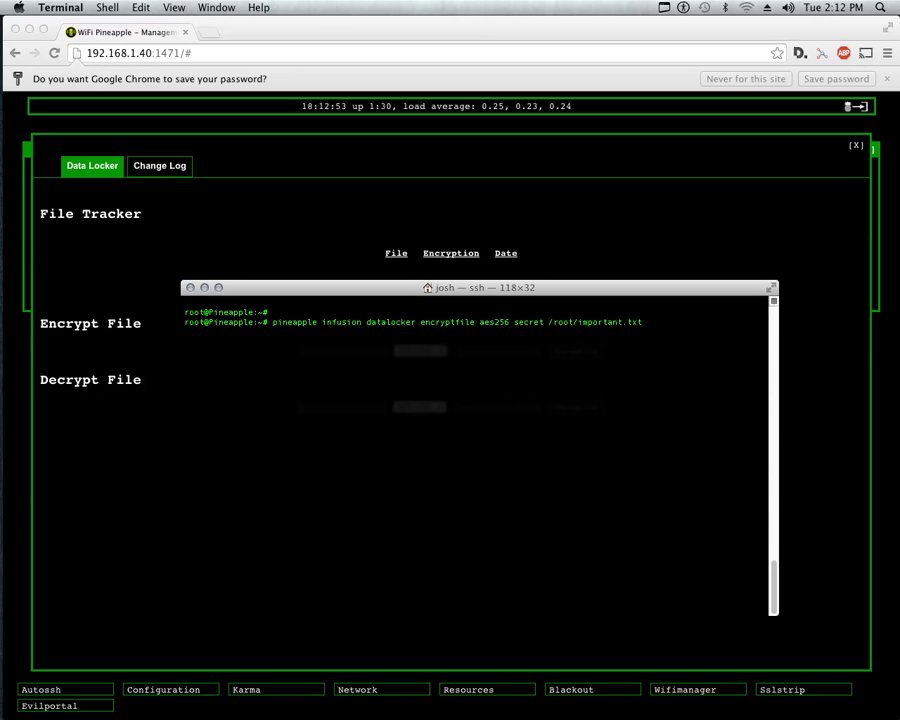
pyautogui.press('Return')
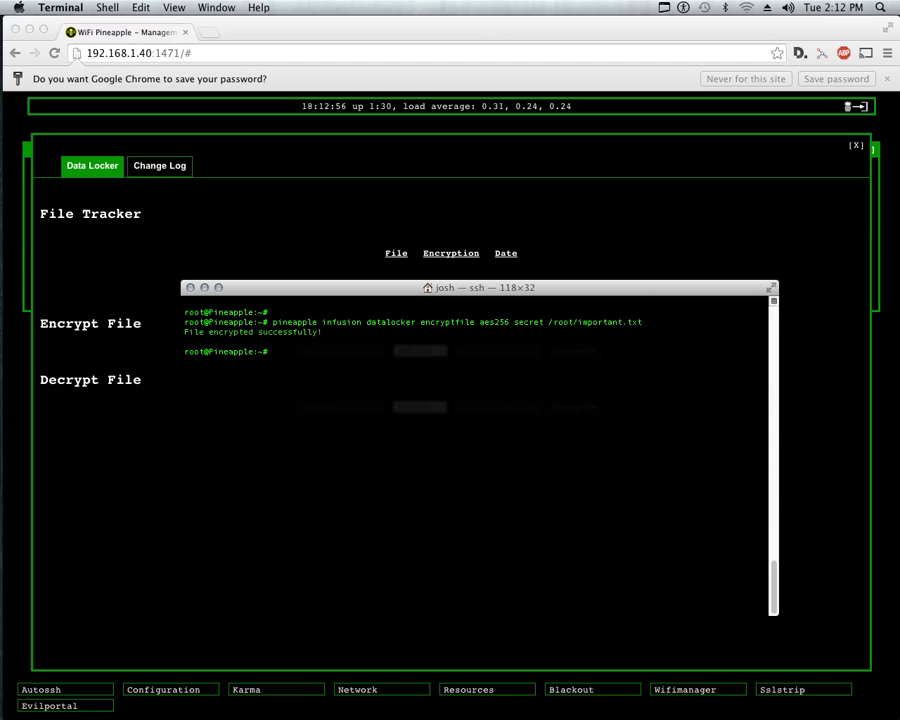
pyautogui.write('pineapple infusion tracker lis')
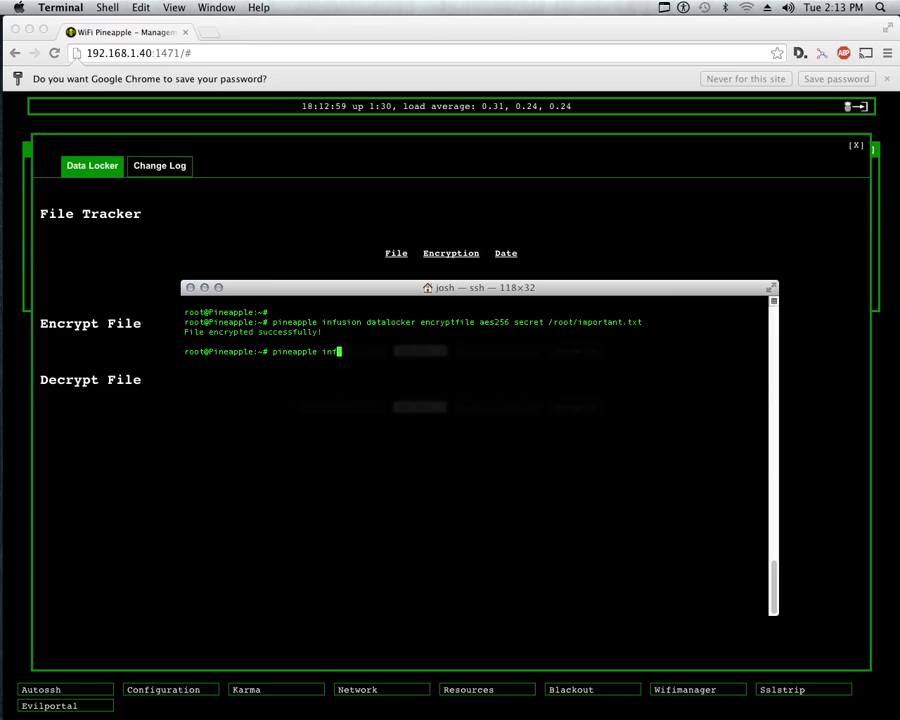
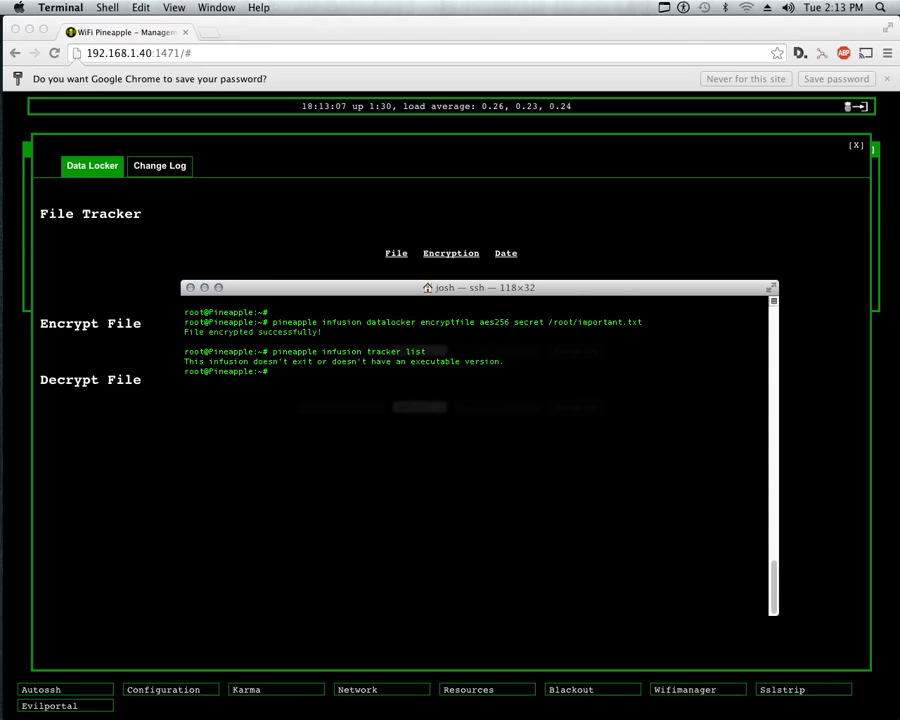
# Run 'pineapple infusion datalocker tracker list' and highlight the important.txt.encrypted entry and its date.
pyautogui.press('Up')
pyautogui.press('BackSpace')
pyautogui.press('BackSpace')
pyautogui.press('BackSpace')
pyautogui.press('BackSpace')
pyautogui.press('BackSpace')
pyautogui.press('BackSpace')
pyautogui.press('BackSpace')
pyautogui.press('BackSpace')
pyautogui.press('BackSpace')
pyautogui.press('BackSpace')
pyautogui.press('BackSpace')
pyautogui.press('BackSpace')
pyautogui.write('datalocker tracker ')
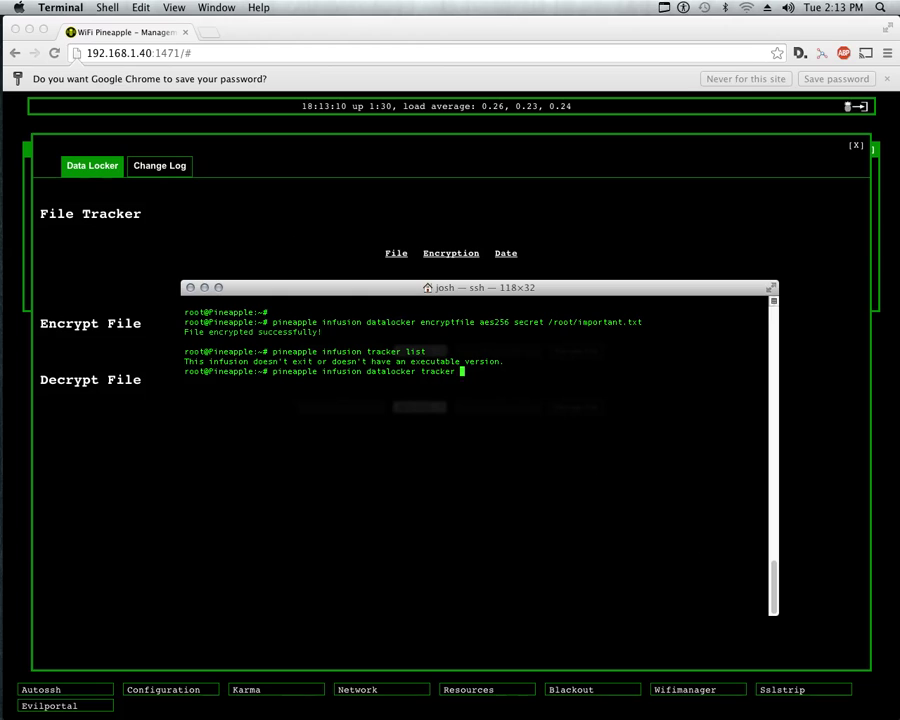
pyautogui.write('list')
pyautogui.press('Return')
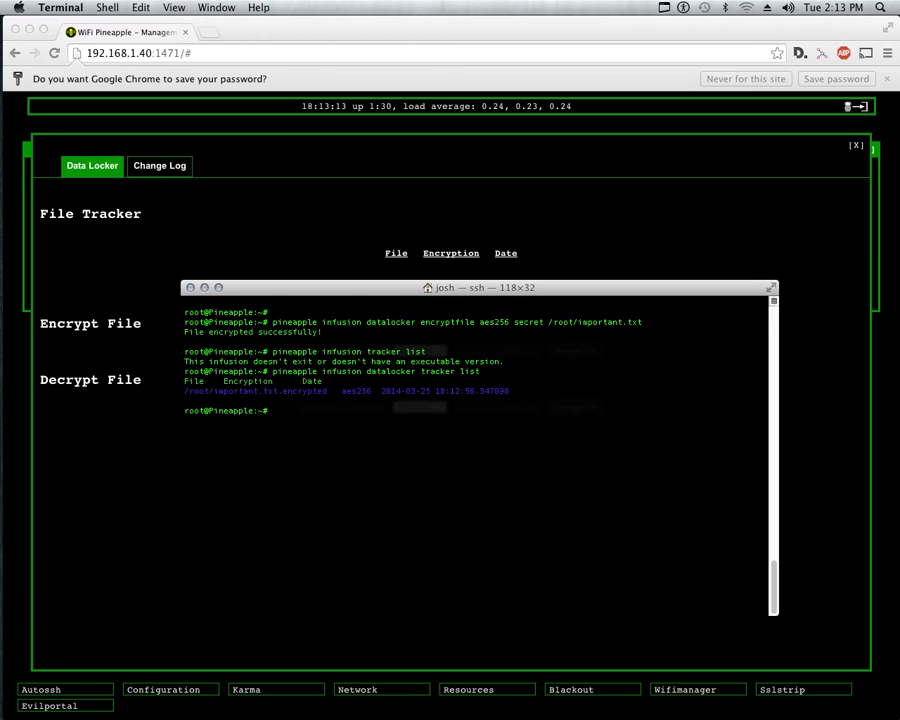
pyautogui.moveTo(258, 391); pyautogui.dragTo(327, 391)
pyautogui.moveTo(385, 391); pyautogui.dragTo(765, 391)
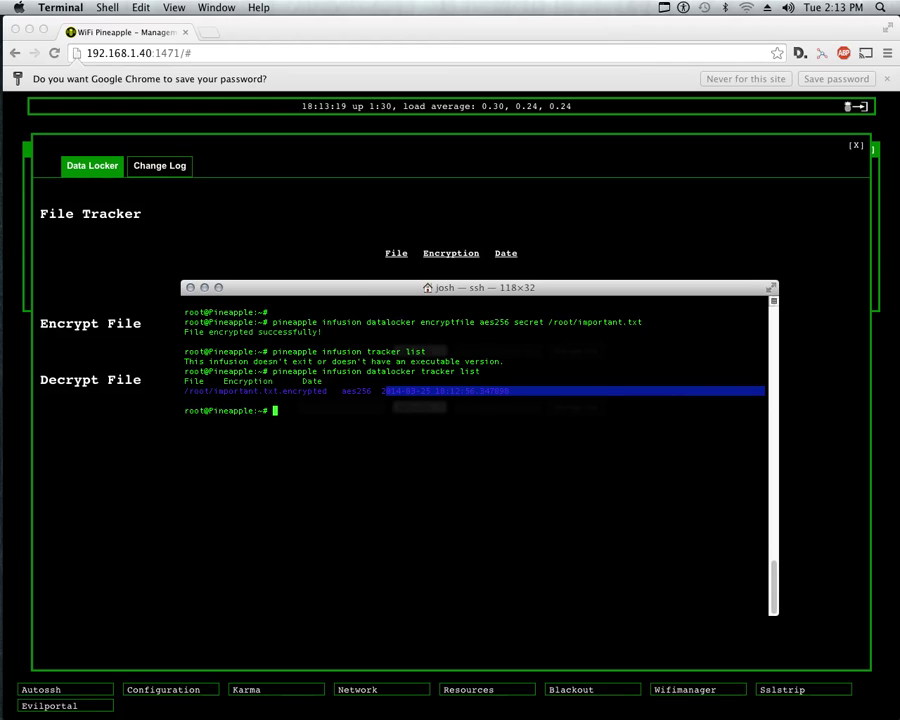
# Refresh the Data Locker web page's File Tracker to confirm the entry, then return to Terminal.
pyautogui.click(92, 167)
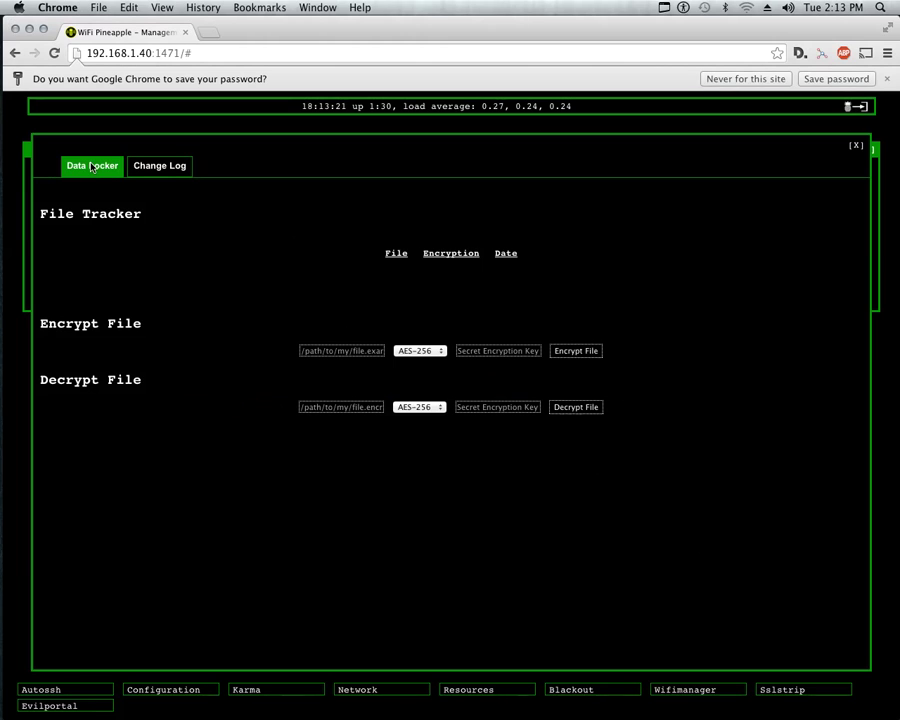
pyautogui.click(92, 167)
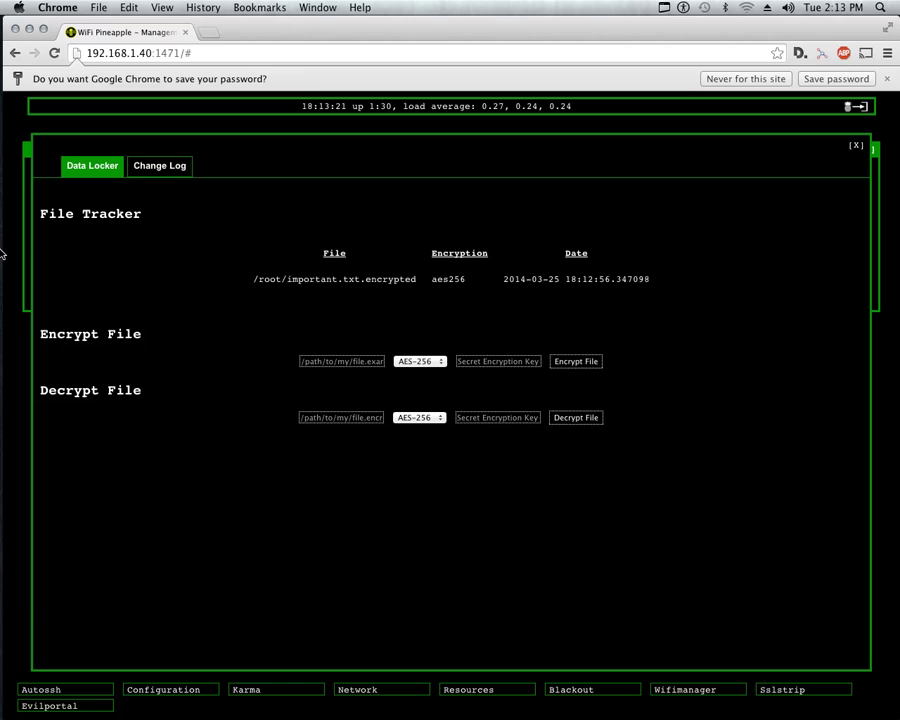
pyautogui.click(26, 275)
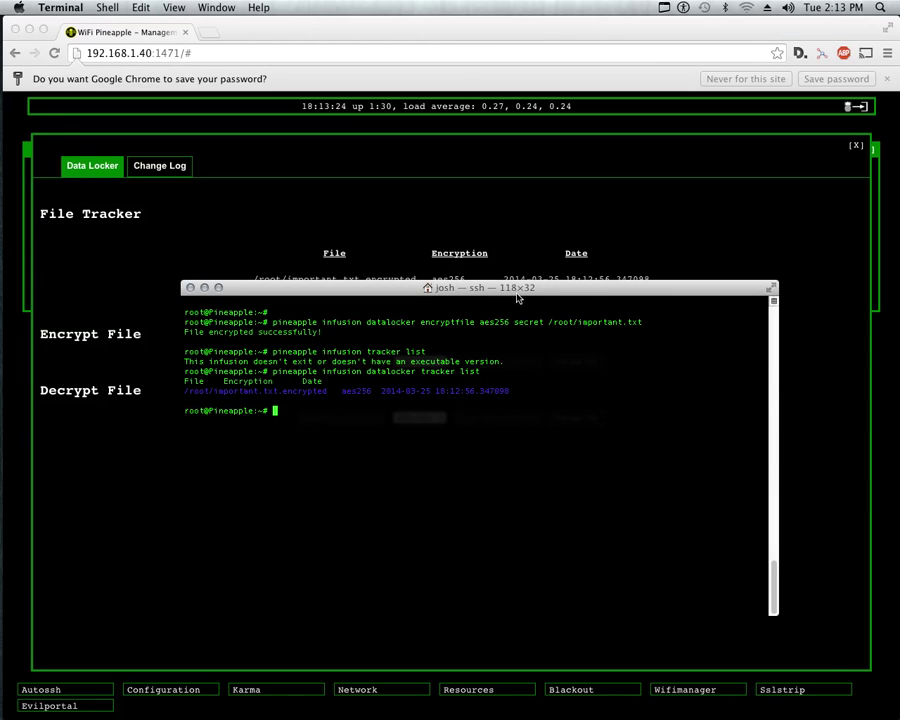
# Edit the recalled encryptfile command into decryptfile on /root/important.txt.encrypted and run it.
pyautogui.moveTo(518, 295); pyautogui.dragTo(549, 345)
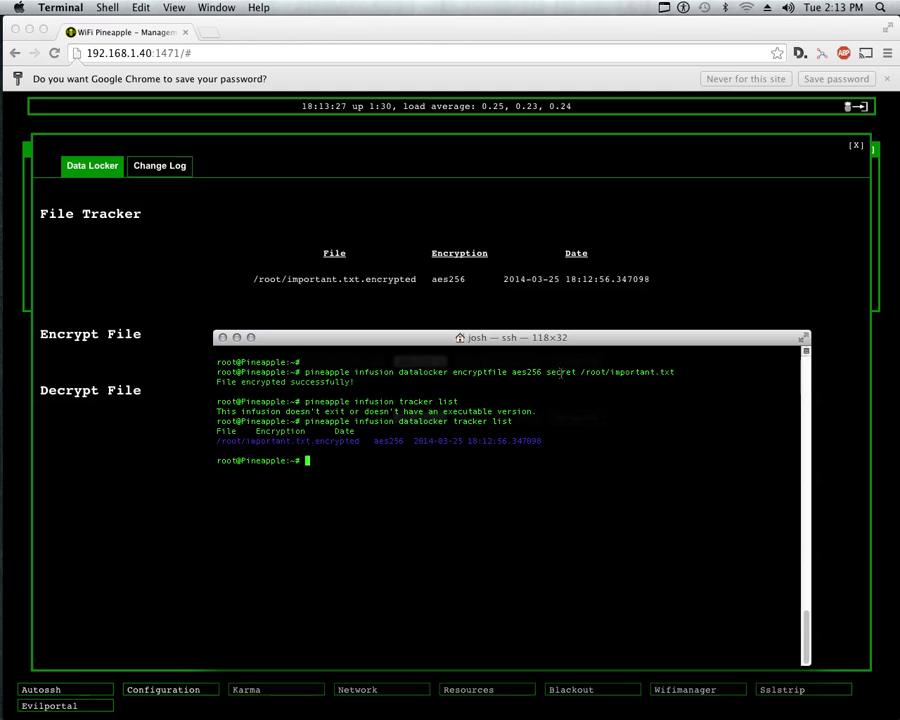
pyautogui.press('Up')
pyautogui.press('Up')
pyautogui.press('Up')
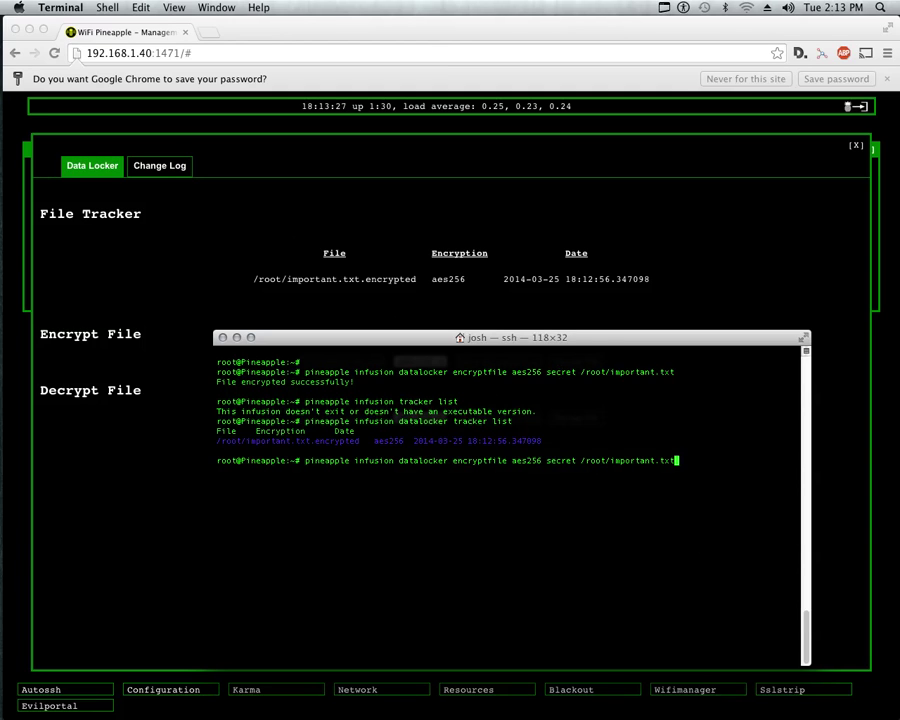
pyautogui.press('Left')
pyautogui.press('Left')
pyautogui.press('Left')
pyautogui.press('Left')
pyautogui.press('Left')
pyautogui.press('Left')
pyautogui.press('Left')
pyautogui.press('Left')
pyautogui.press('Left')
pyautogui.press('Left')
pyautogui.press('Left')
pyautogui.press('Left')
pyautogui.press('Left')
pyautogui.press('Left')
pyautogui.press('Left')
pyautogui.press('Left')
pyautogui.press('Left')
pyautogui.press('Left')
pyautogui.press('Left')
pyautogui.press('Left')
pyautogui.press('BackSpace')
pyautogui.press('BackSpace')
pyautogui.write('de')
pyautogui.press('Right')
pyautogui.press('Right')
pyautogui.press('Right')
pyautogui.press('Right')
pyautogui.press('Right')
pyautogui.press('Right')
pyautogui.press('Right')
pyautogui.press('Right')
pyautogui.press('Right')
pyautogui.press('Right')
pyautogui.press('Right')
pyautogui.press('Right')
pyautogui.press('Right')
pyautogui.press('Right')
pyautogui.press('Right')
pyautogui.press('Right')
pyautogui.press('Right')
pyautogui.press('Right')
pyautogui.press('Right')
pyautogui.press('Right')
pyautogui.press('Right')
pyautogui.press('Right')
pyautogui.press('Right')
pyautogui.press('Right')
pyautogui.press('Right')
pyautogui.press('Right')
pyautogui.press('Right')
pyautogui.press('Right')
pyautogui.press('Right')
pyautogui.press('Right')
pyautogui.press('Right')
pyautogui.press('Right')
pyautogui.press('Right')
pyautogui.press('Right')
pyautogui.write('.e')
pyautogui.press('Tab')
pyautogui.press('Return')
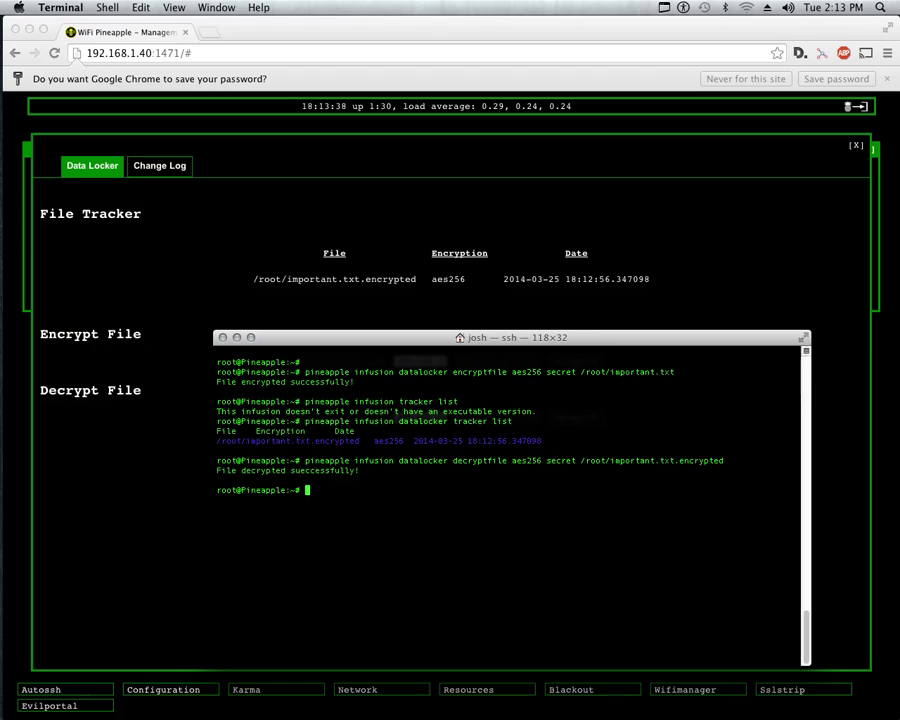
# Rerun tracker list to see it empty, then ls and cat important.txt to show 'important'.
pyautogui.press('Up')
pyautogui.press('Up')
pyautogui.press('Up')
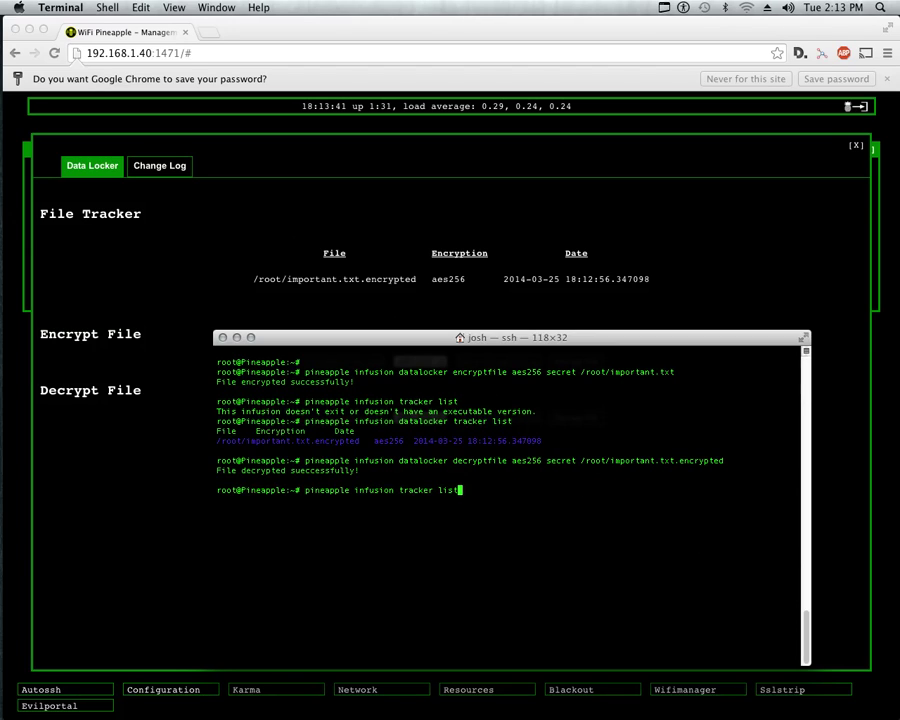
pyautogui.press('Down')
pyautogui.press('Return')
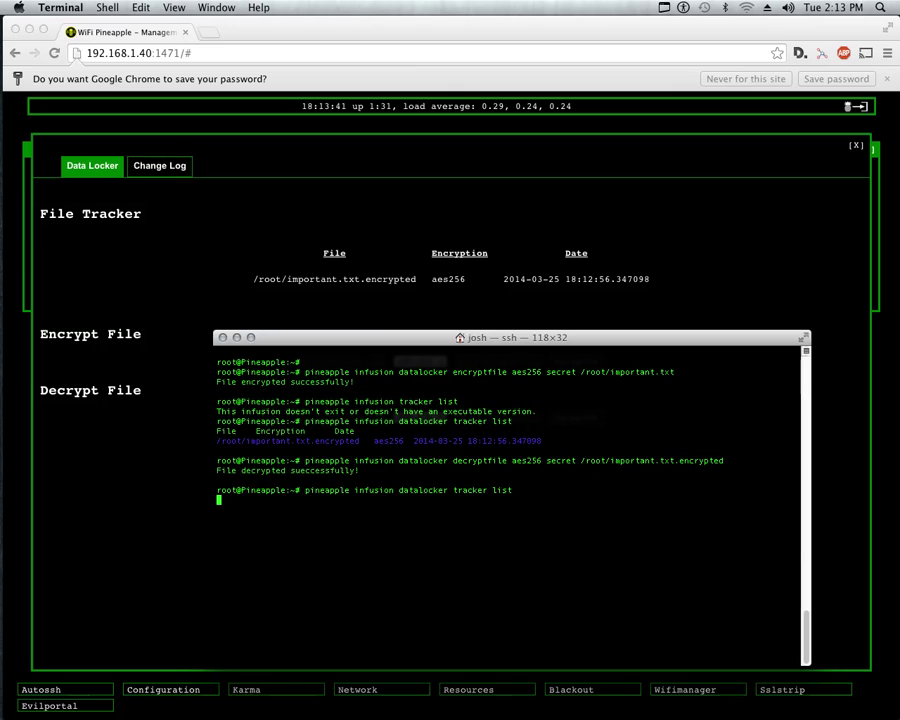
pyautogui.press('Up')
pyautogui.press('Down')
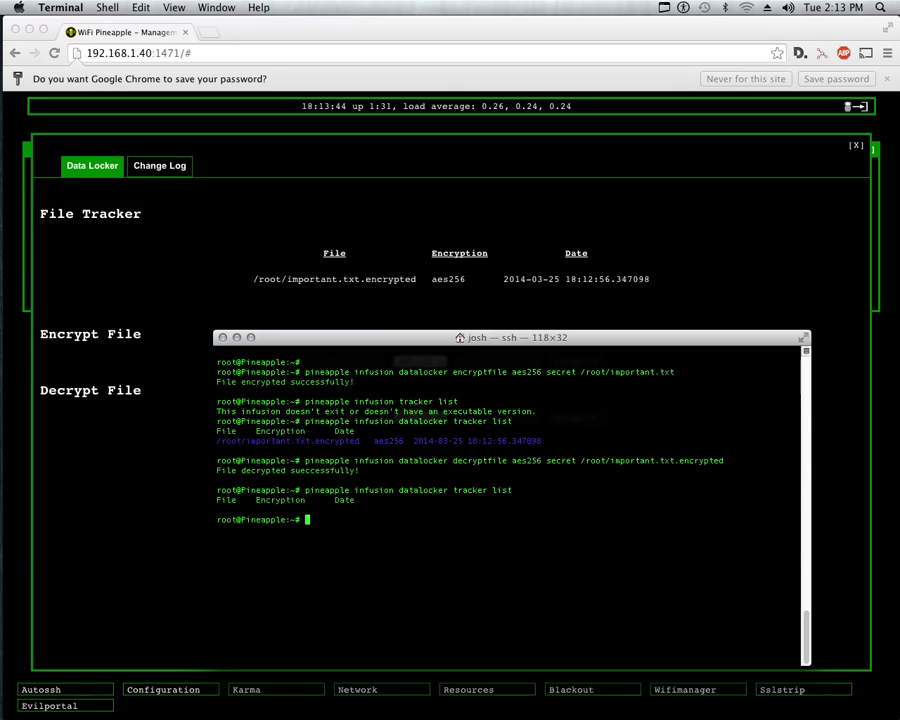
pyautogui.write('ls')
pyautogui.press('Return')
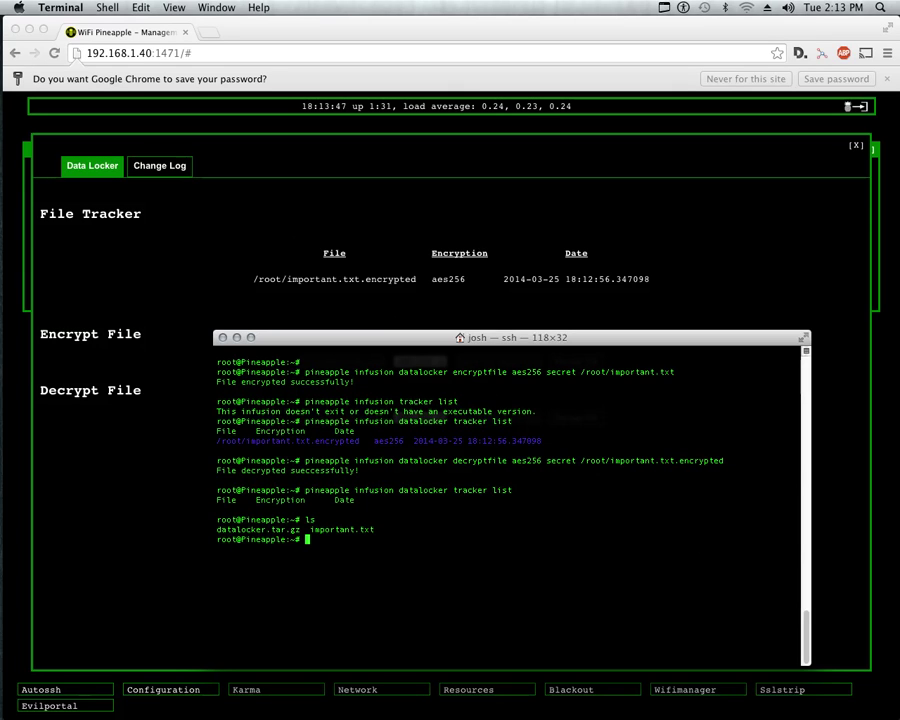
pyautogui.write('cat important.txt')
pyautogui.press('Return')
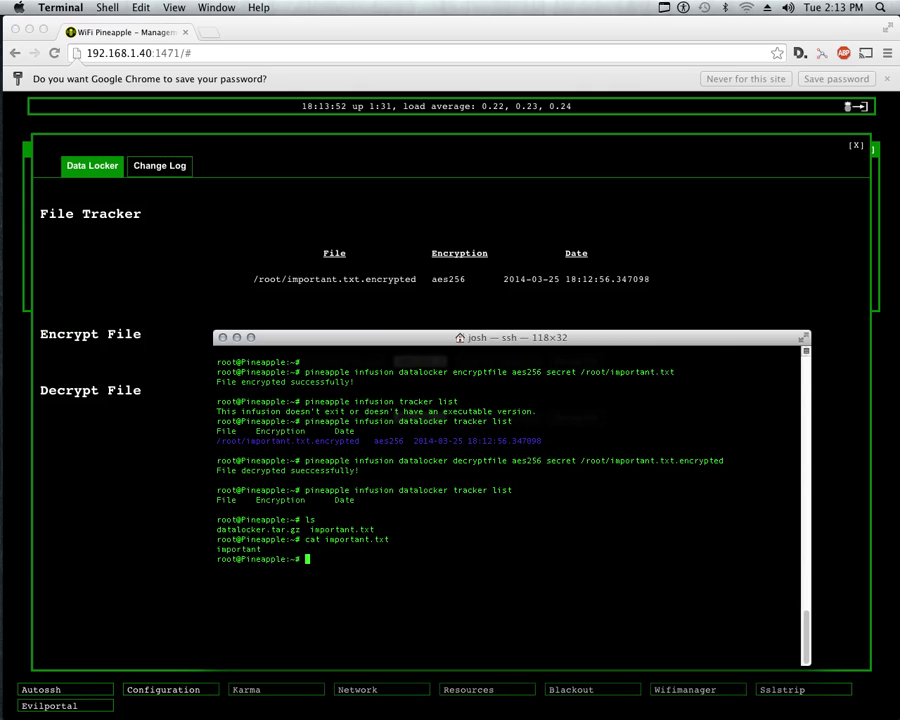
# Review the 'pineapple infusion datalocker help' output, highlighting the encryptstring usage line.
pyautogui.write('pineapple infusion datalocker help')
pyautogui.press('super+k')
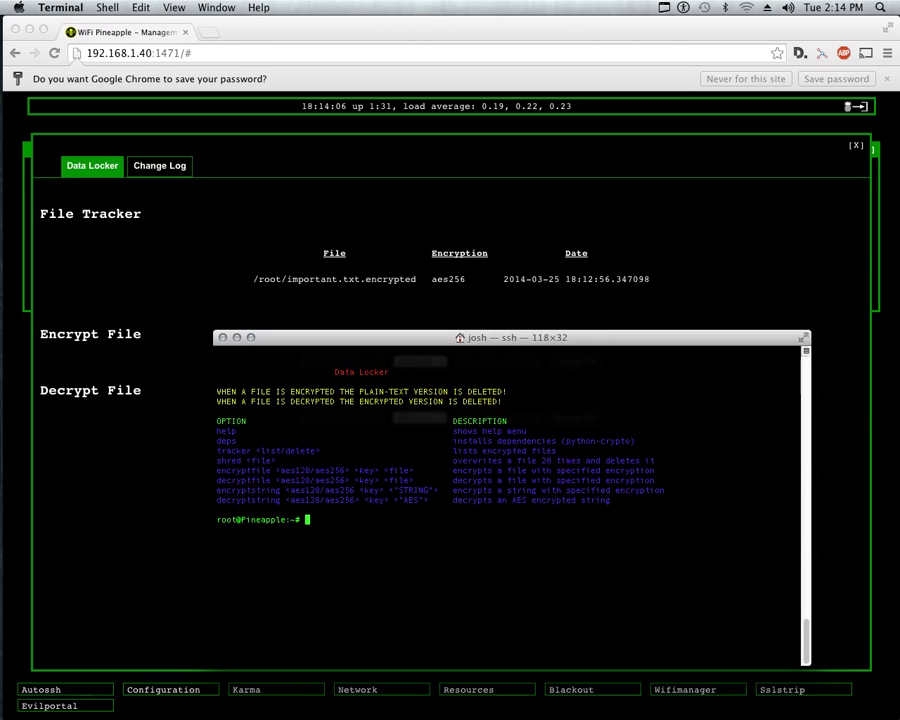
pyautogui.moveTo(231, 500); pyautogui.dragTo(600, 500)
pyautogui.click(600, 500)
# Run datalocker encryptstring aes256 with a key on "this is top secret dont look".
pyautogui.press('Up')
pyautogui.press('BackSpace')
pyautogui.press('BackSpace')
pyautogui.press('BackSpace')
pyautogui.press('BackSpace')
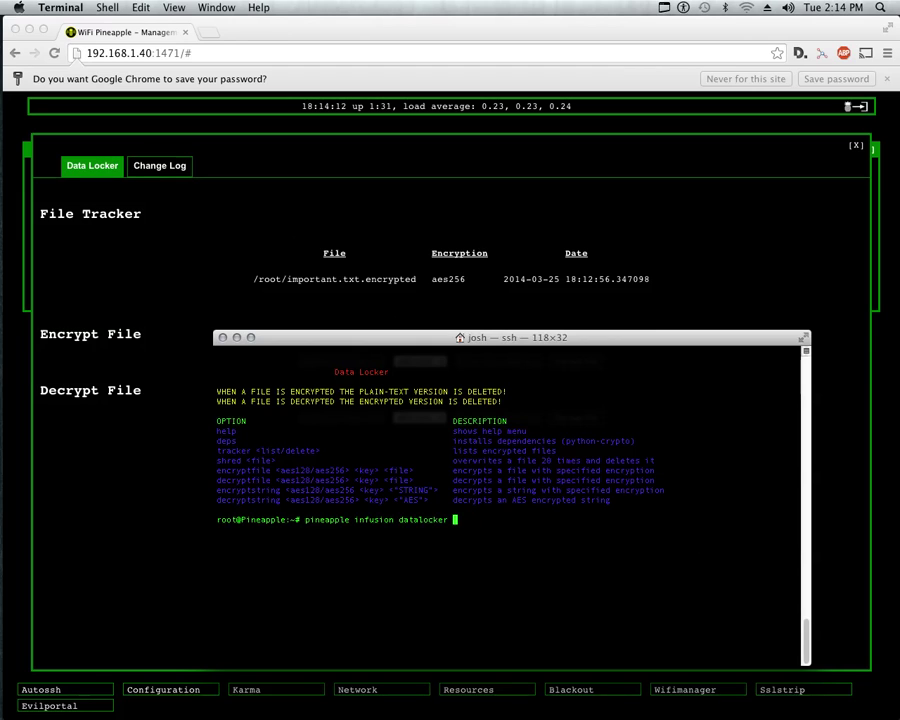
pyautogui.write('encryptstring aes')
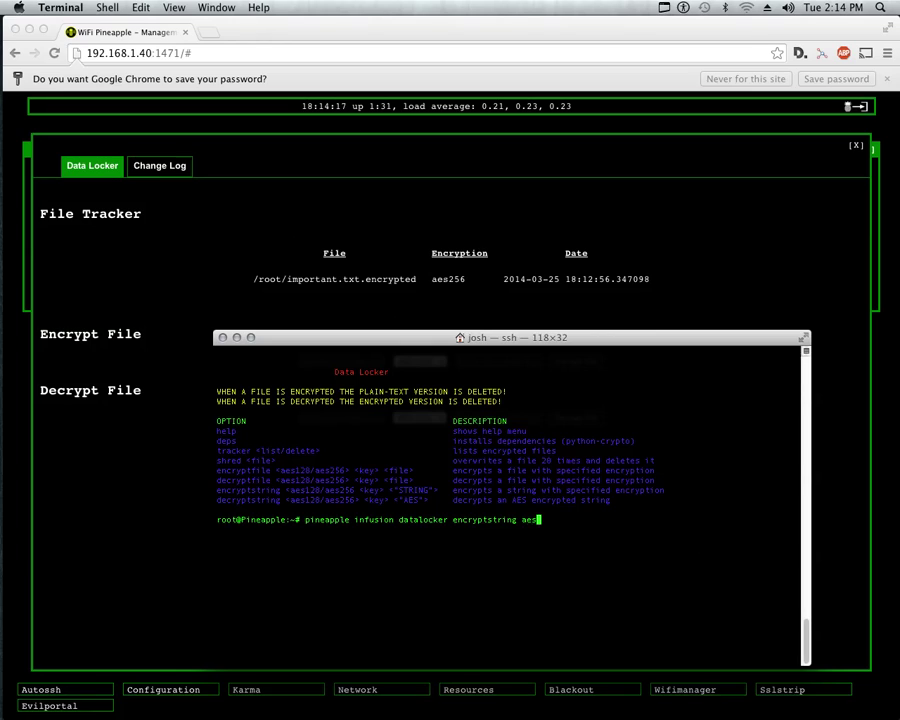
pyautogui.write('256 secret ""')
pyautogui.press('Left')
pyautogui.press('BackSpace')
pyautogui.write('fsdffsdfsd')
pyautogui.press('BackSpace')
pyautogui.press('BackSpace')
pyautogui.press('BackSpace')
pyautogui.press('BackSpace')
pyautogui.press('BackSpace')
pyautogui.press('BackSpace')
pyautogui.press('BackSpace')
pyautogui.press('BackSpace')
pyautogui.press('BackSpace')
pyautogui.press('BackSpace')
pyautogui.write('"')
pyautogui.write('this is ')
pyautogui.write('t')
pyautogui.write('y')
pyautogui.press('BackSpace')
pyautogui.write('op secret dont look"')
pyautogui.press('Return')
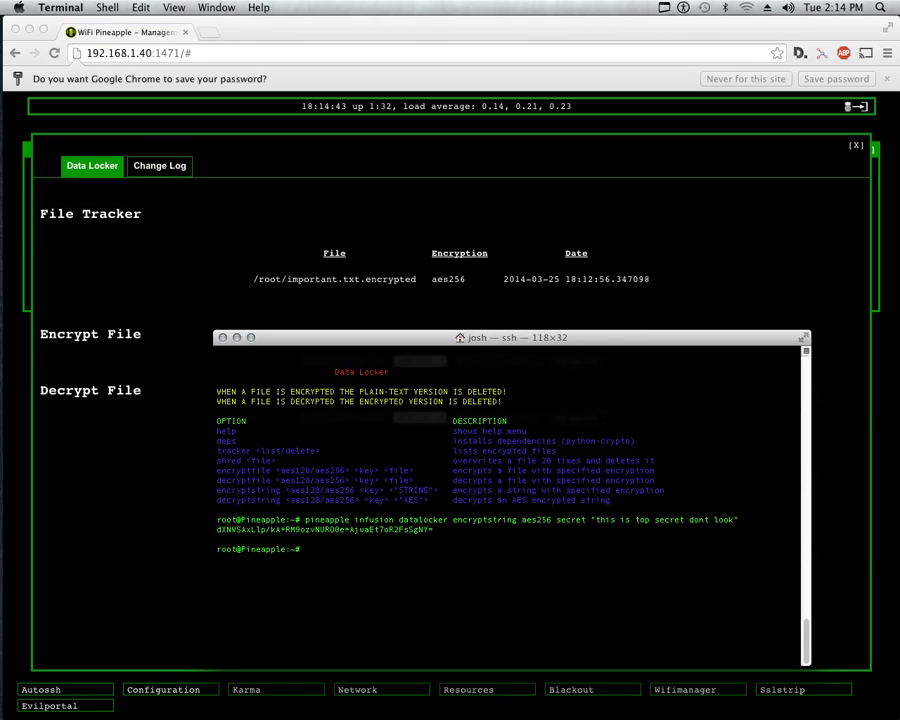
# Turn the recalled encryptstring command into decryptstring and remove the quoted plaintext.
pyautogui.moveTo(434, 529); pyautogui.dragTo(217, 529)
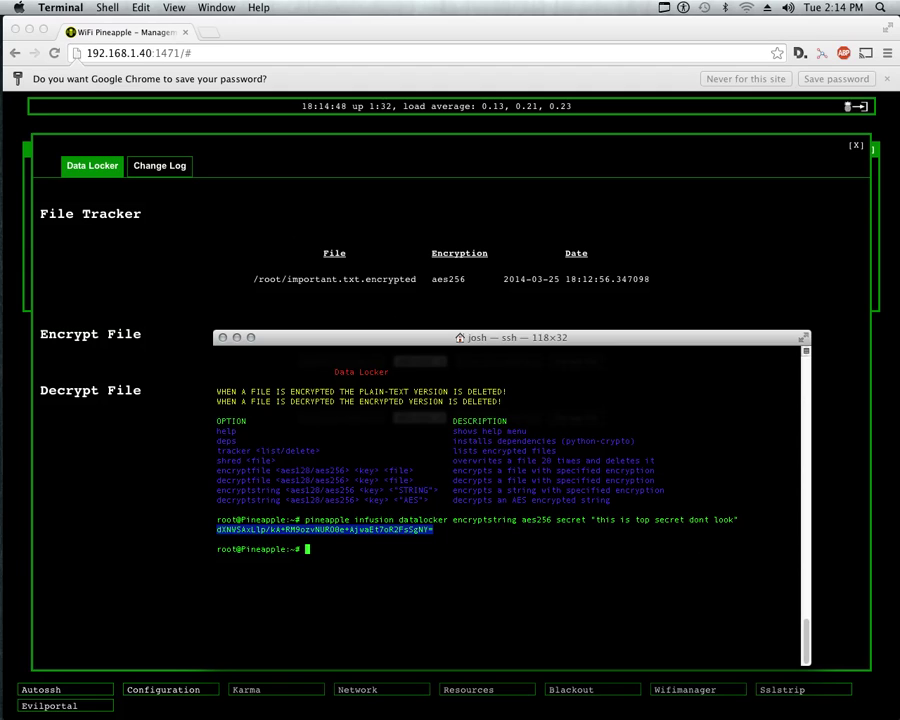
pyautogui.moveTo(591, 520); pyautogui.dragTo(736, 520)
pyautogui.moveTo(557, 520); pyautogui.dragTo(527, 520)
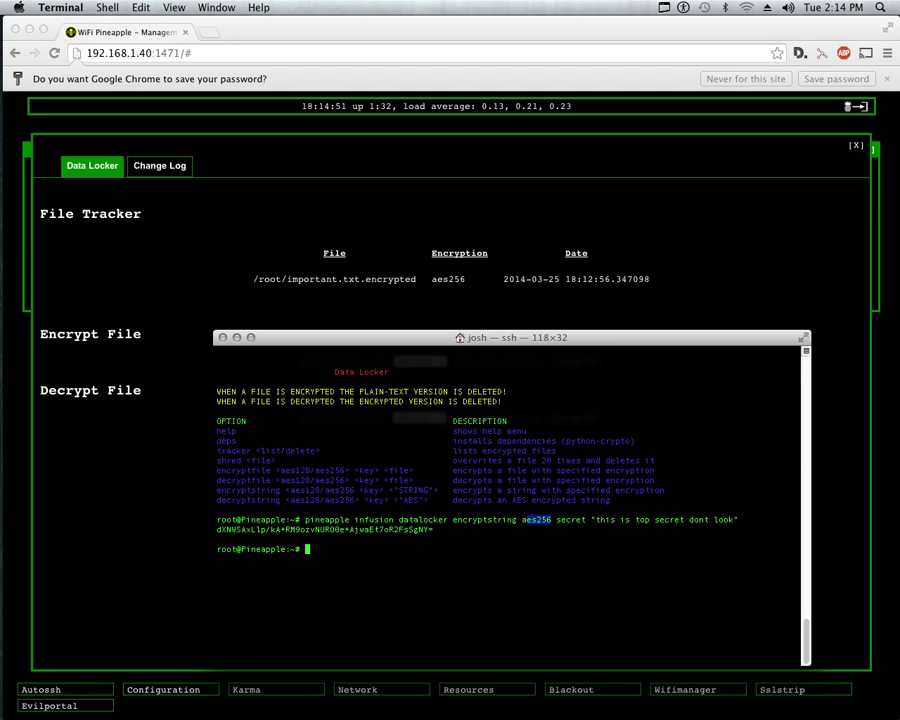
pyautogui.press('Up')
pyautogui.press('Left')
pyautogui.press('Left')
pyautogui.press('Left')
pyautogui.press('Left')
pyautogui.press('Left')
pyautogui.press('Left')
pyautogui.press('Left')
pyautogui.press('Left')
pyautogui.press('Left')
pyautogui.press('Left')
pyautogui.press('Left')
pyautogui.press('Left')
pyautogui.press('Left')
pyautogui.press('Left')
pyautogui.press('Left')
pyautogui.press('Left')
pyautogui.press('Left')
pyautogui.press('Left')
pyautogui.press('Left')
pyautogui.press('Left')
pyautogui.press('Left')
pyautogui.press('Left')
pyautogui.press('Left')
pyautogui.press('BackSpace')
pyautogui.press('BackSpace')
pyautogui.write('de')
pyautogui.press('Right')
pyautogui.press('Right')
pyautogui.press('Right')
pyautogui.press('Right')
pyautogui.press('Right')
pyautogui.press('Right')
pyautogui.press('Right')
pyautogui.press('Right')
pyautogui.press('Right')
pyautogui.press('Right')
pyautogui.press('Right')
pyautogui.press('Right')
pyautogui.press('Right')
pyautogui.press('Right')
pyautogui.press('Right')
pyautogui.press('Right')
pyautogui.press('Right')
pyautogui.press('Right')
pyautogui.press('Right')
pyautogui.press('Right')
pyautogui.press('Right')
pyautogui.press('Right')
pyautogui.press('Right')
pyautogui.press('Right')
pyautogui.press('Right')
pyautogui.press('Right')
pyautogui.press('Right')
pyautogui.press('BackSpace')
pyautogui.press('BackSpace')
pyautogui.press('BackSpace')
pyautogui.press('BackSpace')
pyautogui.press('BackSpace')
pyautogui.press('BackSpace')
pyautogui.press('BackSpace')
pyautogui.press('BackSpace')
pyautogui.press('BackSpace')
pyautogui.press('BackSpace')
pyautogui.press('BackSpace')
pyautogui.press('BackSpace')
pyautogui.press('BackSpace')
pyautogui.press('BackSpace')
pyautogui.press('BackSpace')
pyautogui.press('BackSpace')
pyautogui.press('BackSpace')
pyautogui.press('BackSpace')
pyautogui.press('BackSpace')
pyautogui.press('BackSpace')
pyautogui.press('BackSpace')
pyautogui.press('BackSpace')
pyautogui.press('BackSpace')
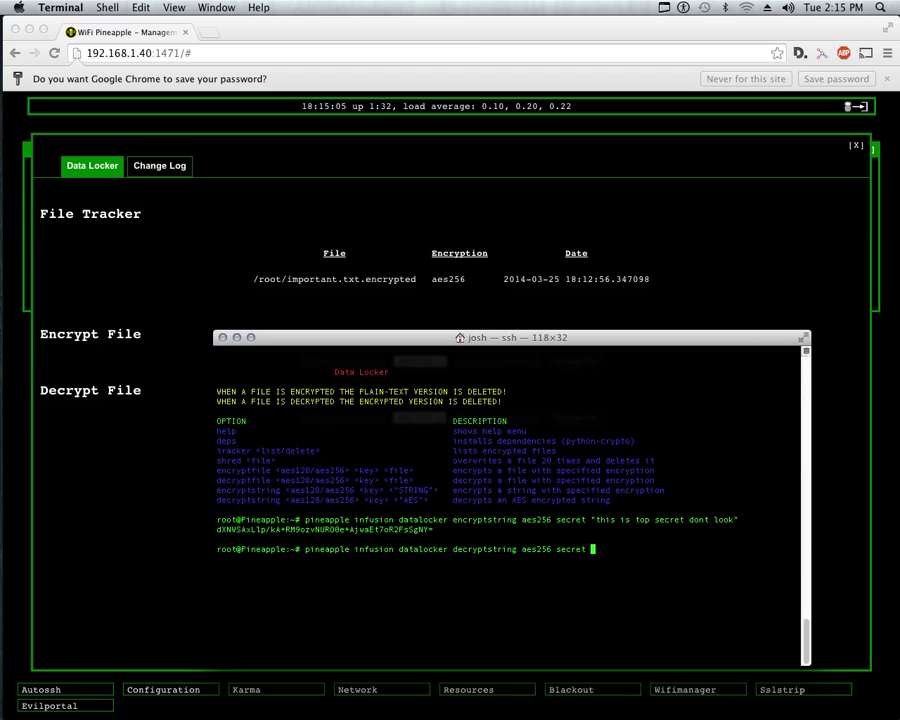
# Copy the base64 ciphertext into the decryptstring command and run it to recover the text.
pyautogui.doubleClick(249, 532)
pyautogui.rightClick(249, 532)
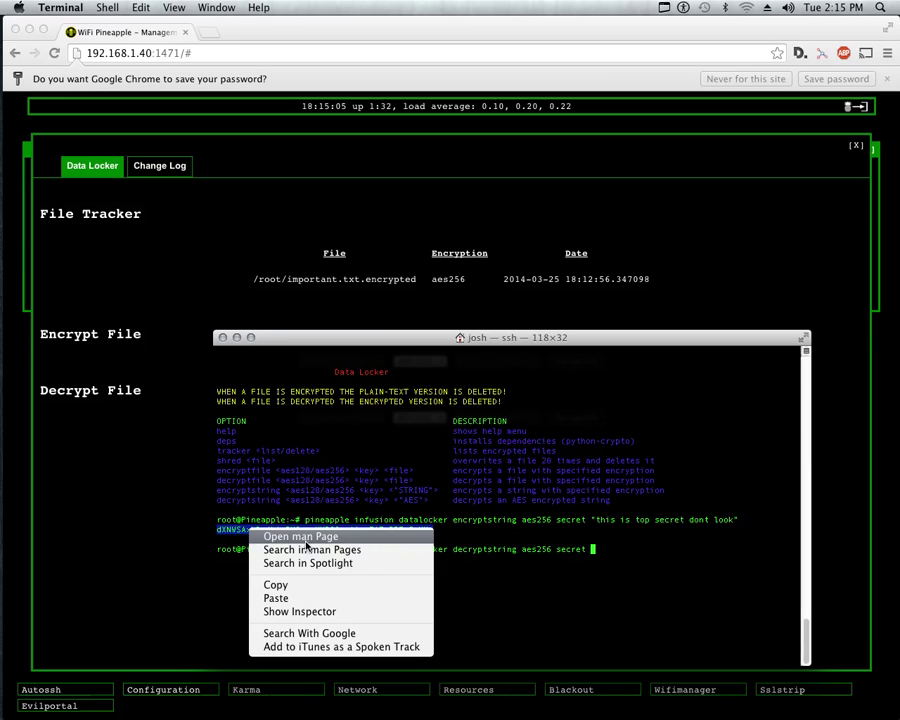
pyautogui.click(296, 582)
pyautogui.rightClick(619, 558)
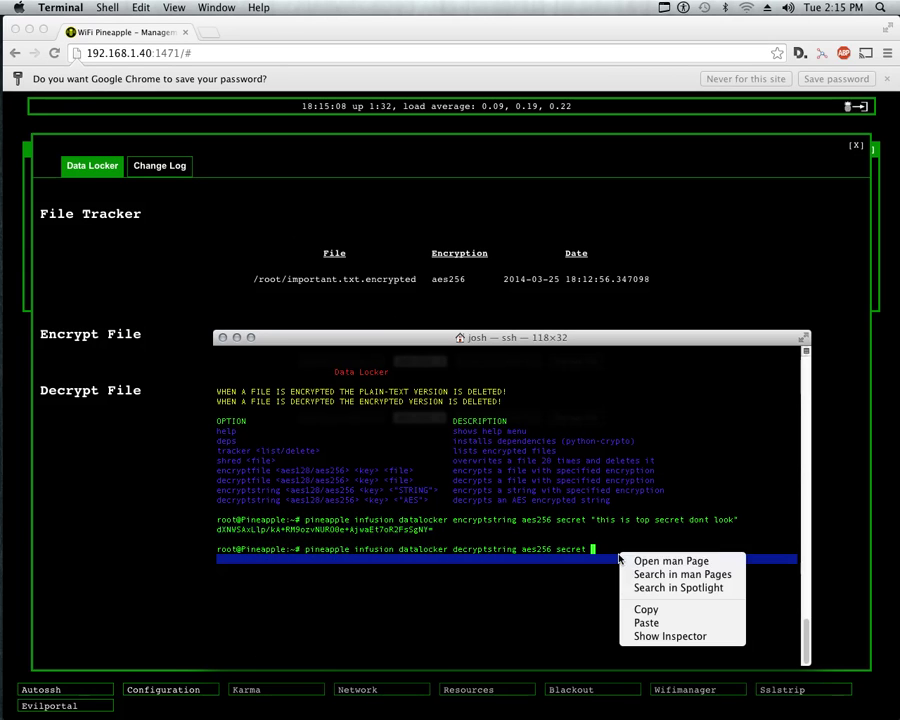
pyautogui.click(640, 622)
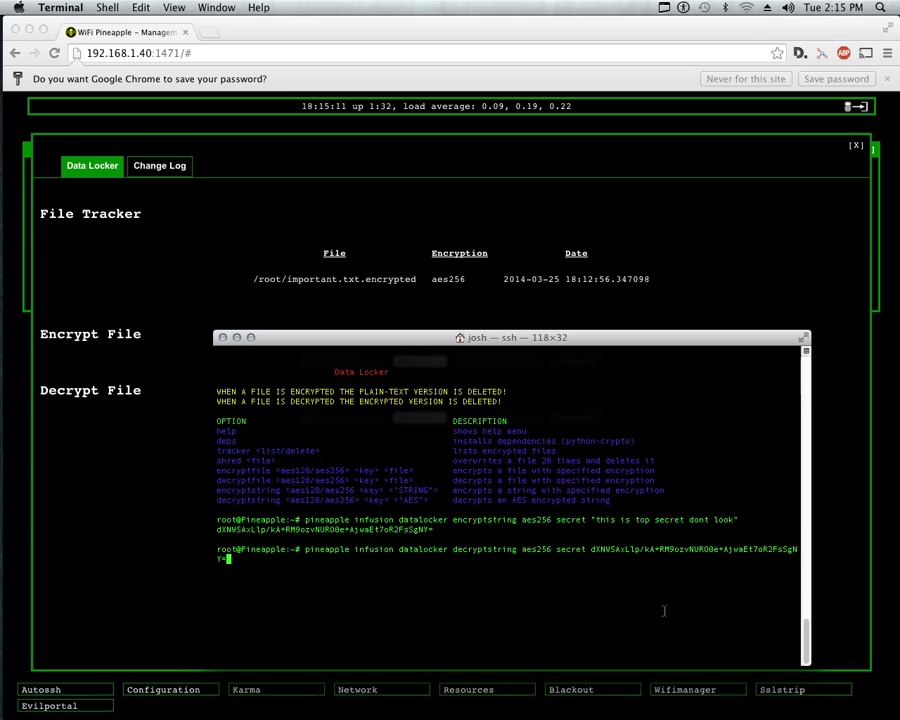
pyautogui.press('Return')
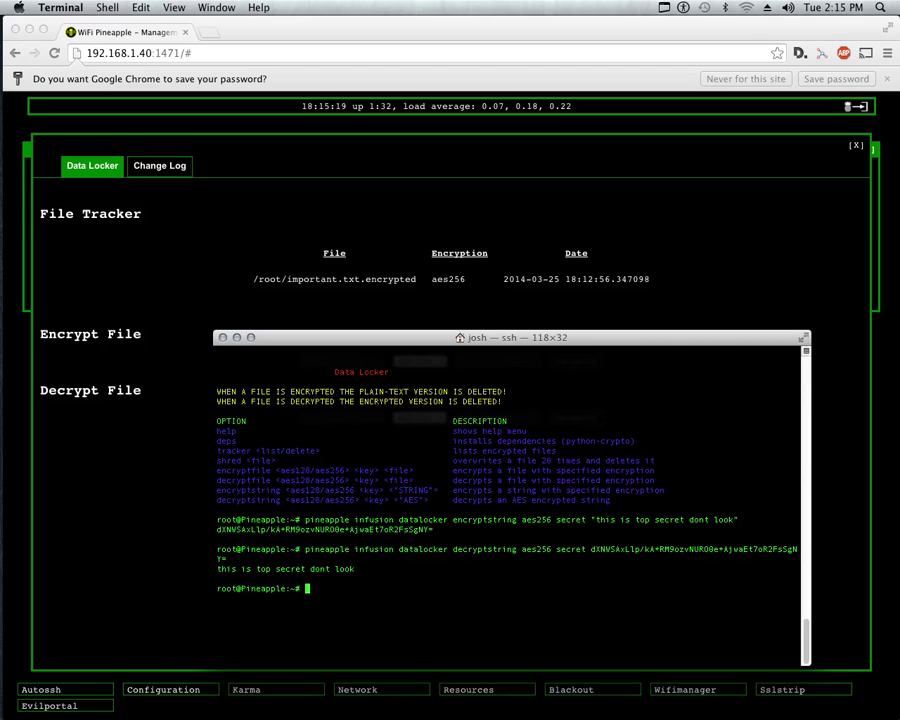
# Run 'pineapple infusion datalocker shred /root/important.txt', then ls showing only datalocker.tar.gz.
pyautogui.moveTo(295, 460); pyautogui.dragTo(655, 460)
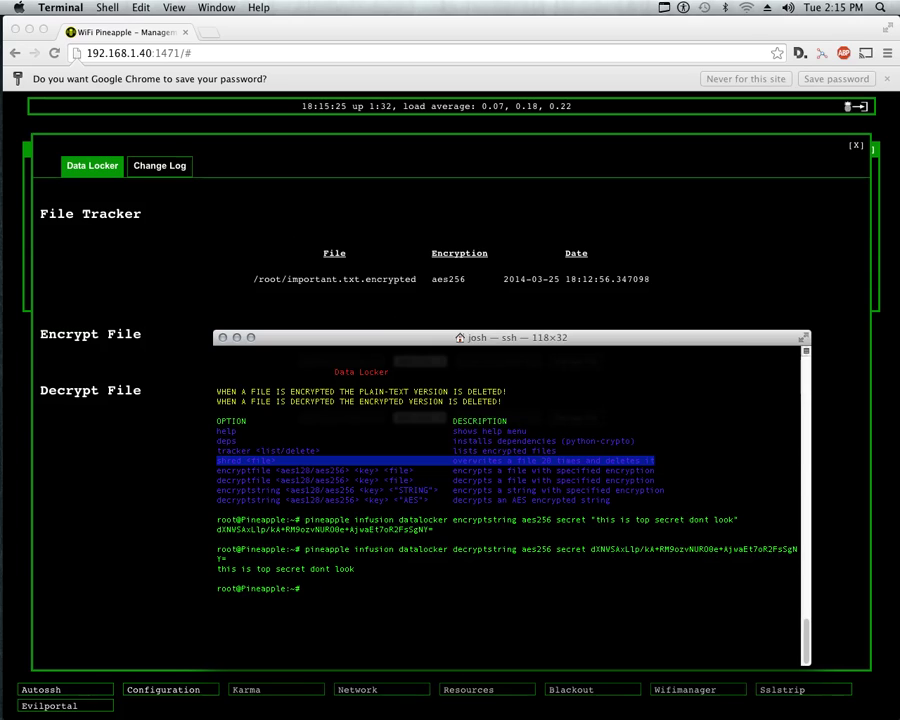
pyautogui.click(655, 460)
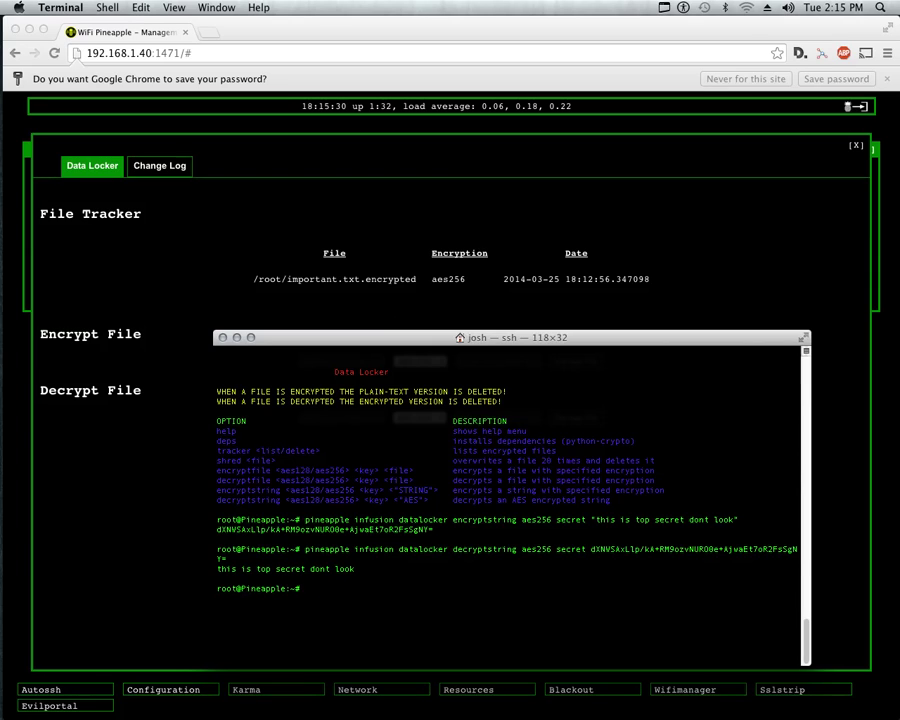
pyautogui.write('pineapple infusion datalo')
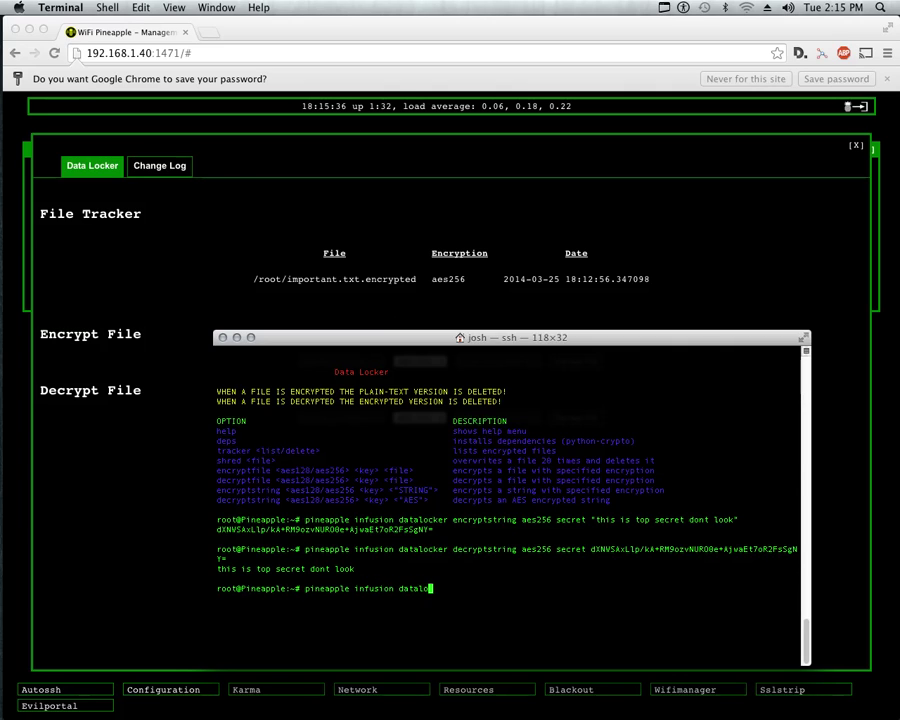
pyautogui.write('cker shred ')
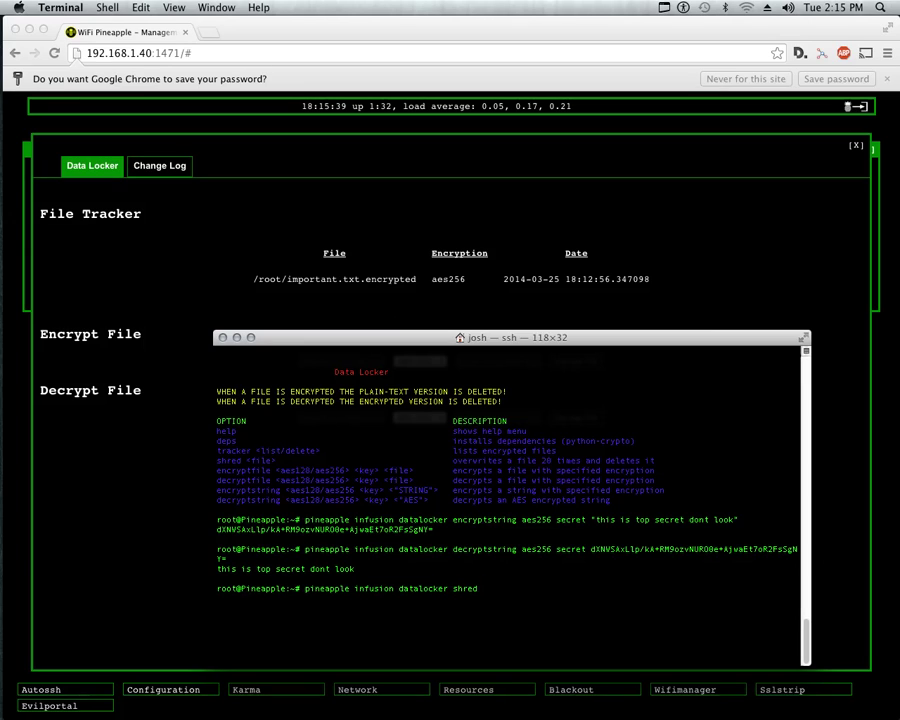
pyautogui.write('/root/')
pyautogui.press('Tab')
pyautogui.press('Tab')
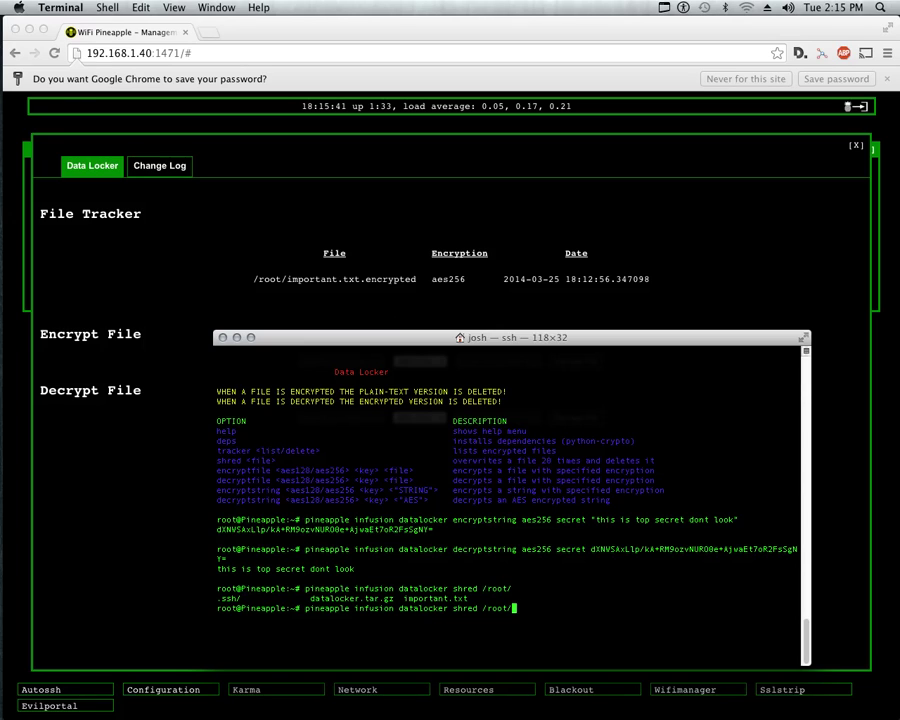
pyautogui.write('infusi')
pyautogui.press('Tab')
pyautogui.press('Return')
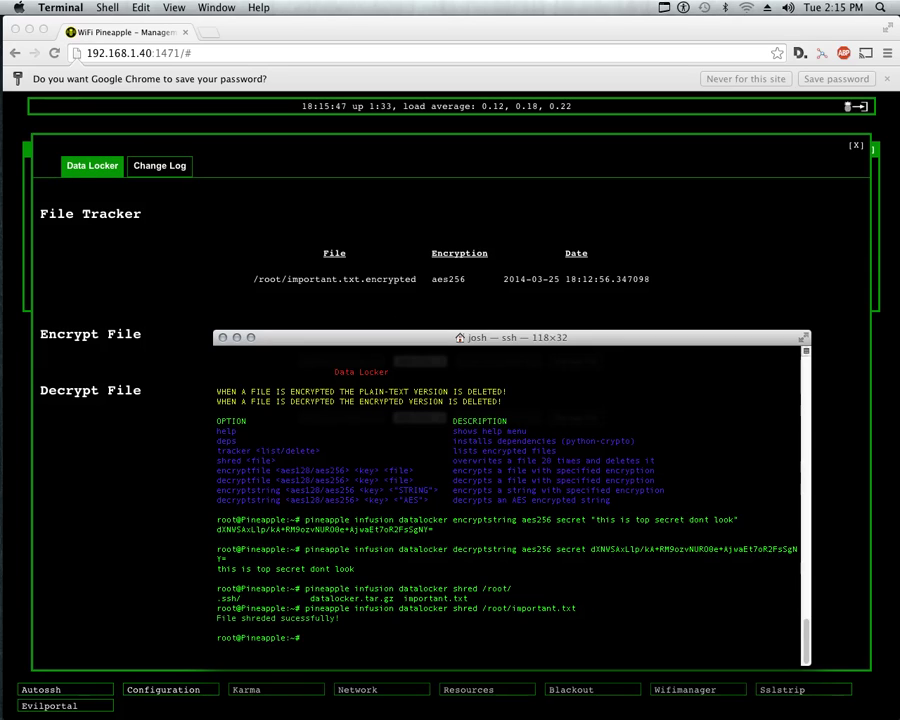
pyautogui.write('ls')
pyautogui.press('Return')
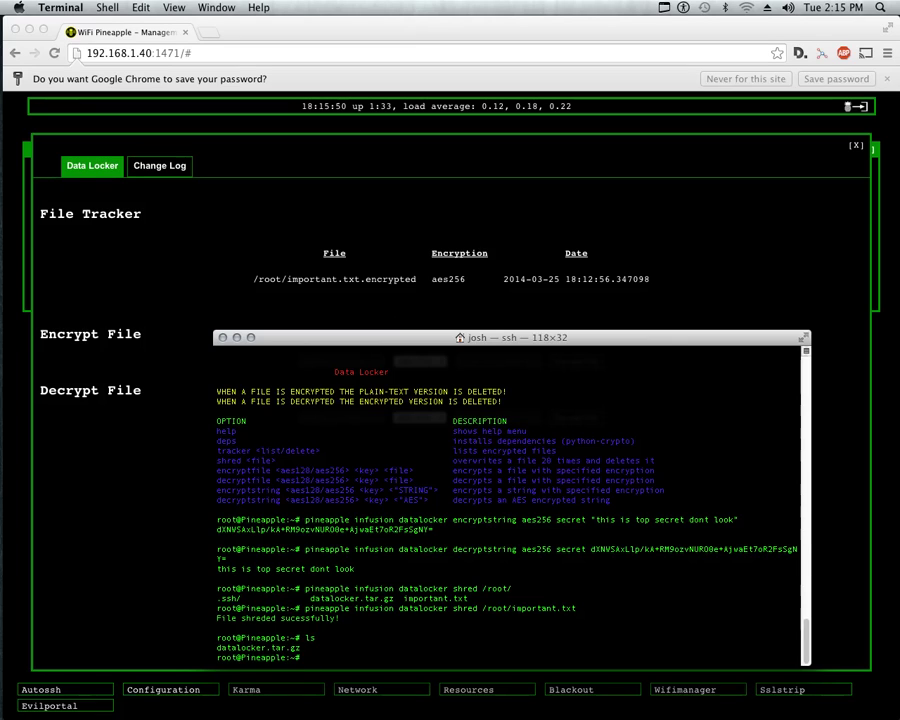